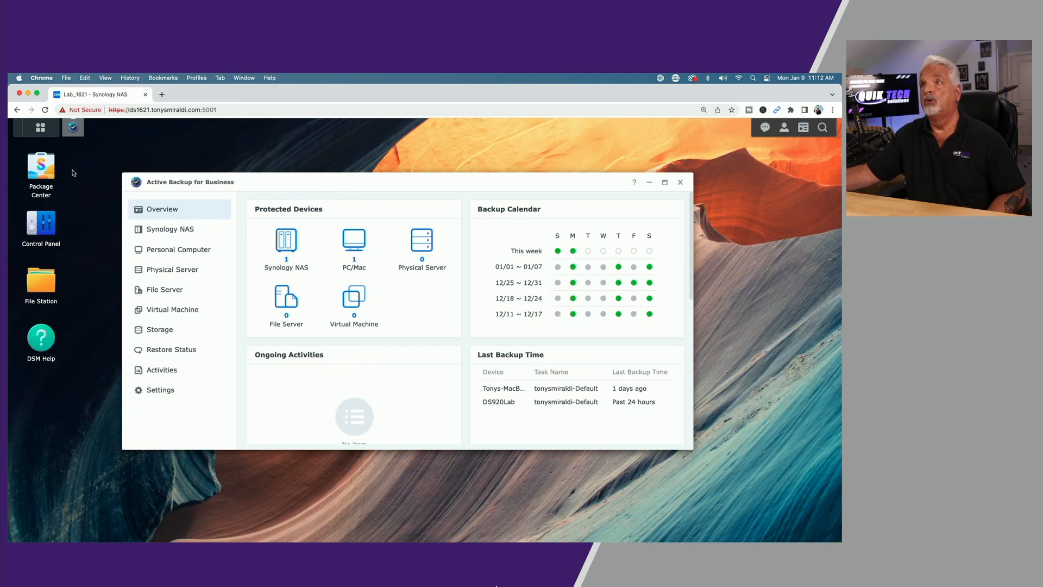
# - Check Package Center's installed list for Active Backup for Business, then go to Synology's Download Center
pyautogui.click(38, 173)
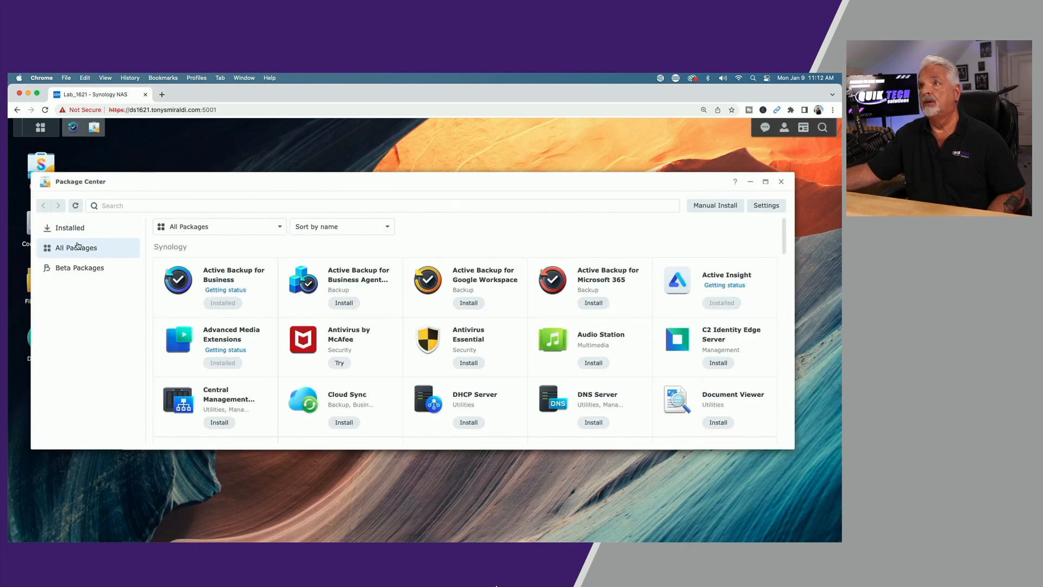
pyautogui.click(68, 228)
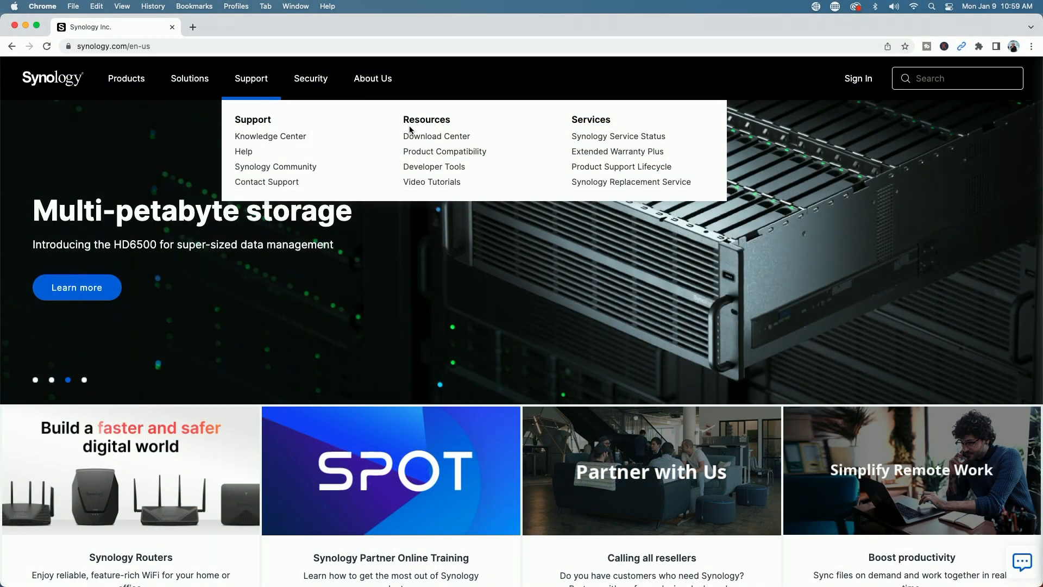
pyautogui.click(413, 135)
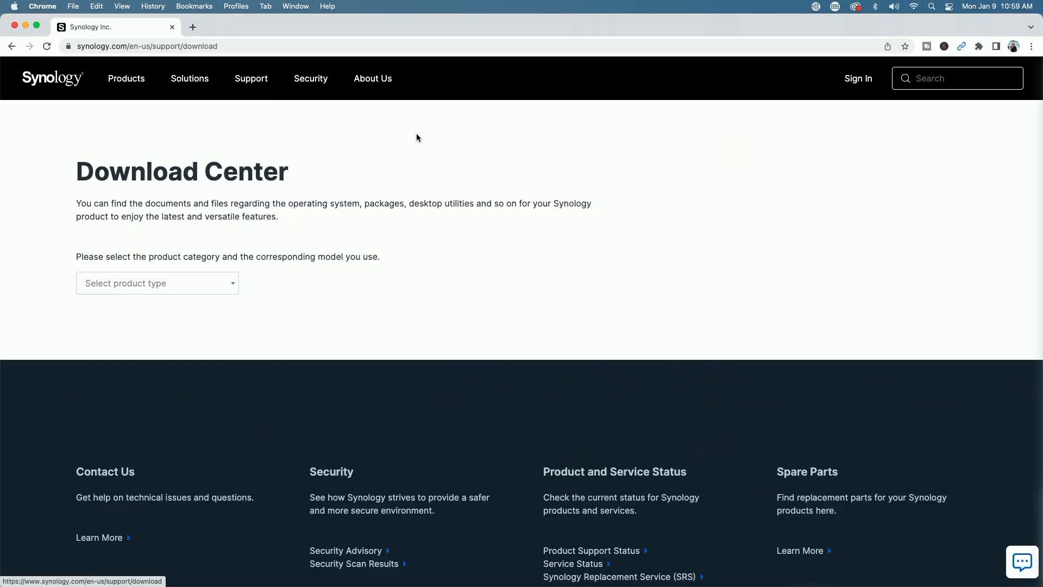
# - List DS1621+ NAS packages and highlight the latest Active Backup for Business version in its release notes
pyautogui.click(227, 289)
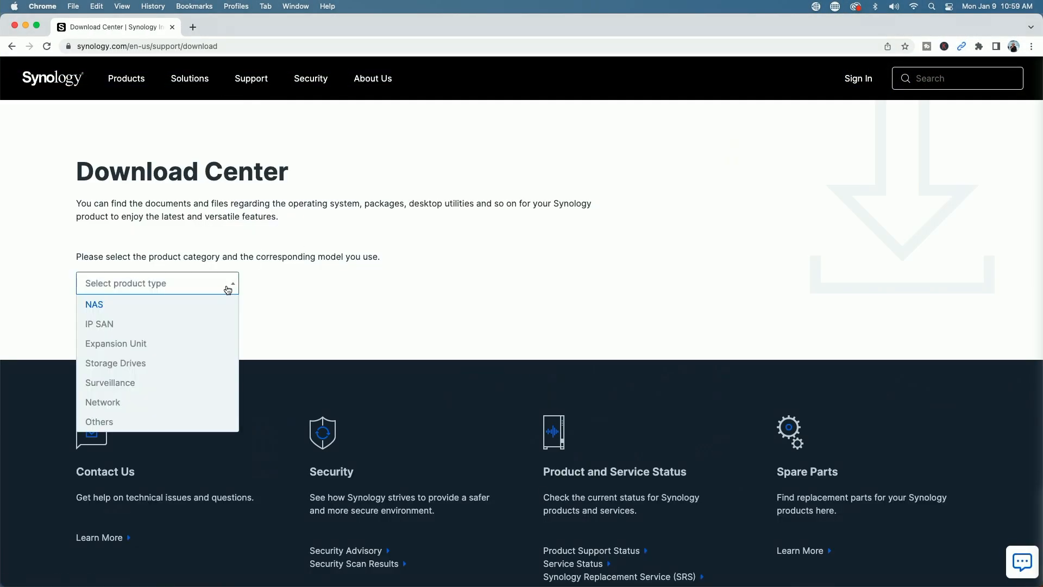
pyautogui.click(126, 305)
pyautogui.click(305, 290)
pyautogui.write('1621')
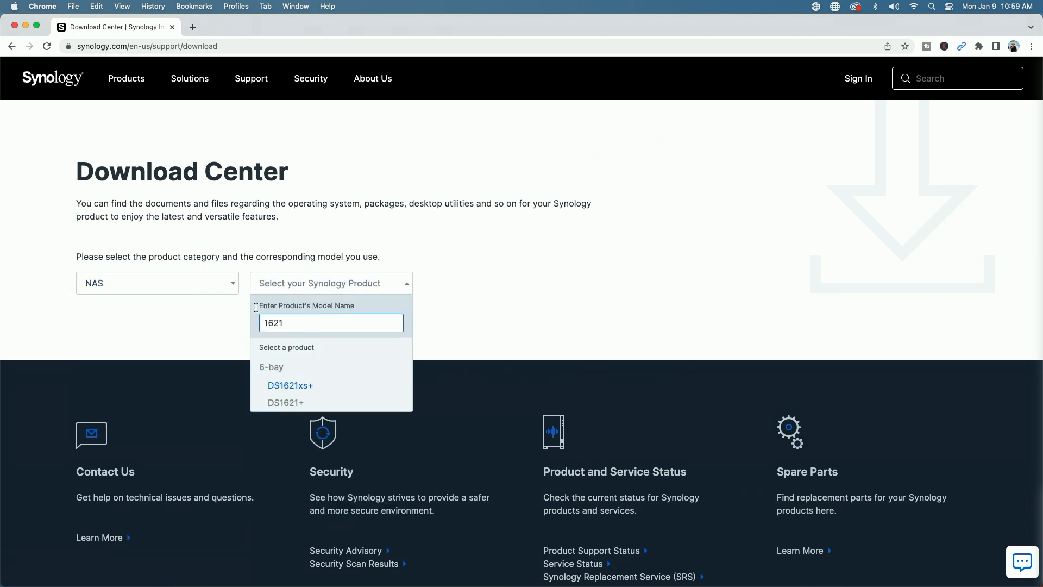
pyautogui.click(282, 403)
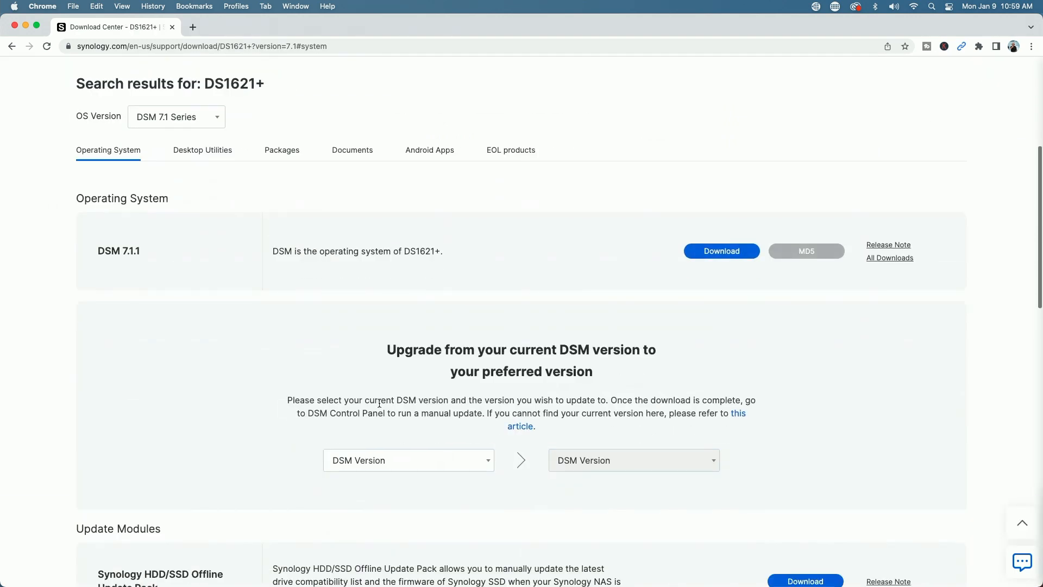
pyautogui.click(283, 150)
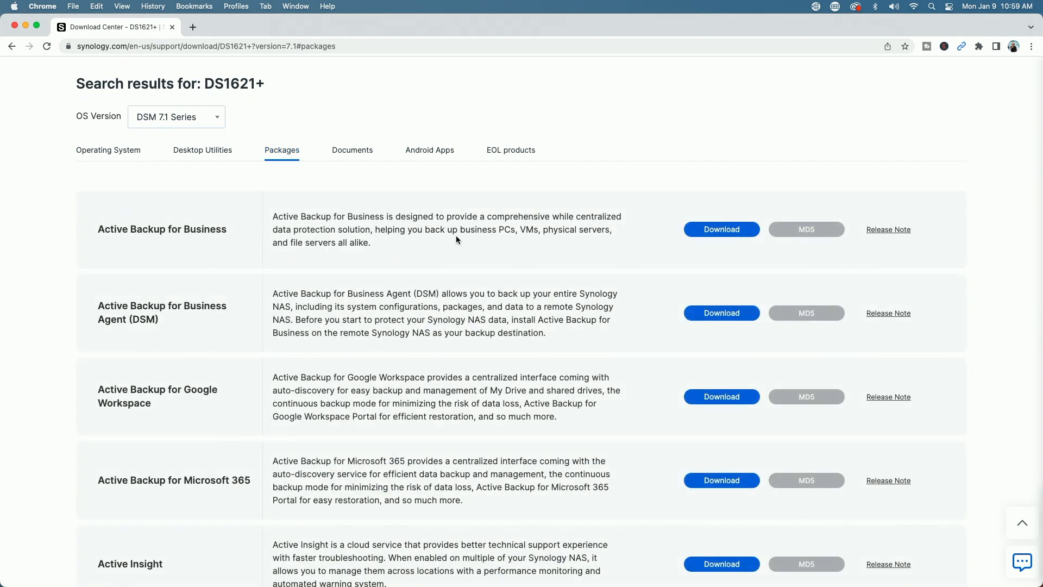
pyautogui.click(881, 230)
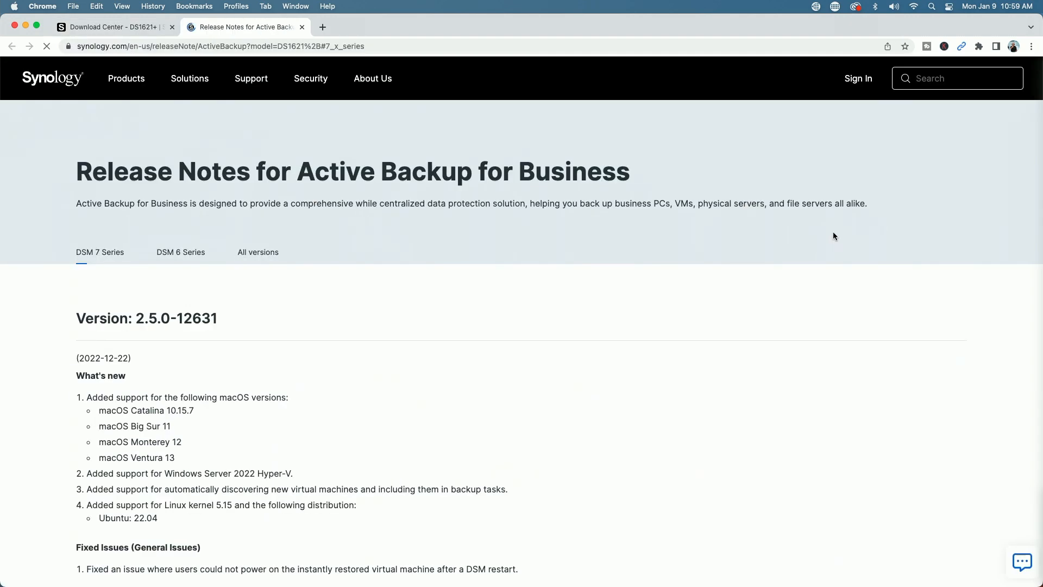
pyautogui.moveTo(63, 317); pyautogui.dragTo(207, 319)
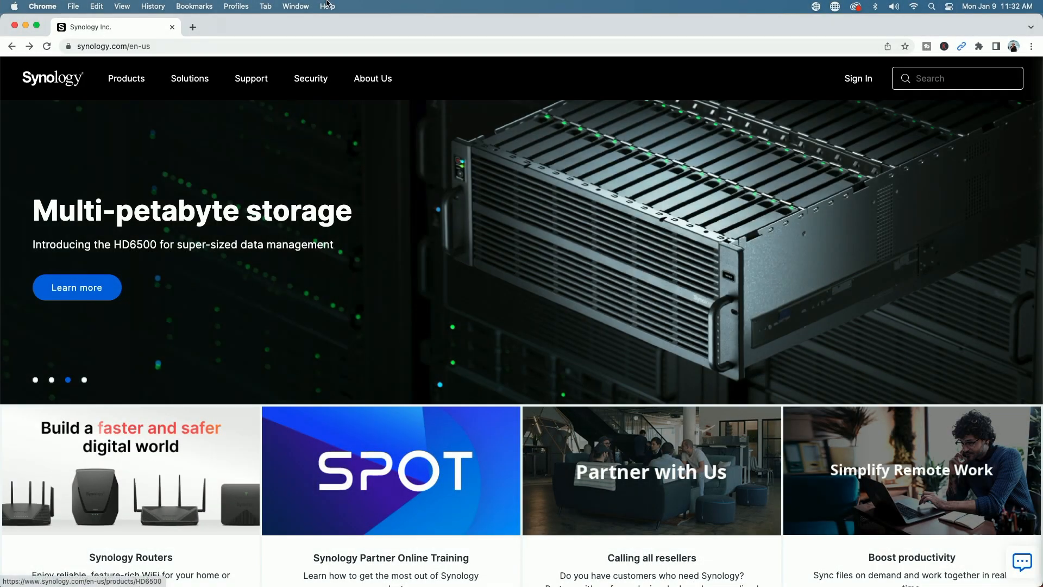
# - Return to Download Center and select the NAS model DS1621+
pyautogui.moveTo(255, 68)
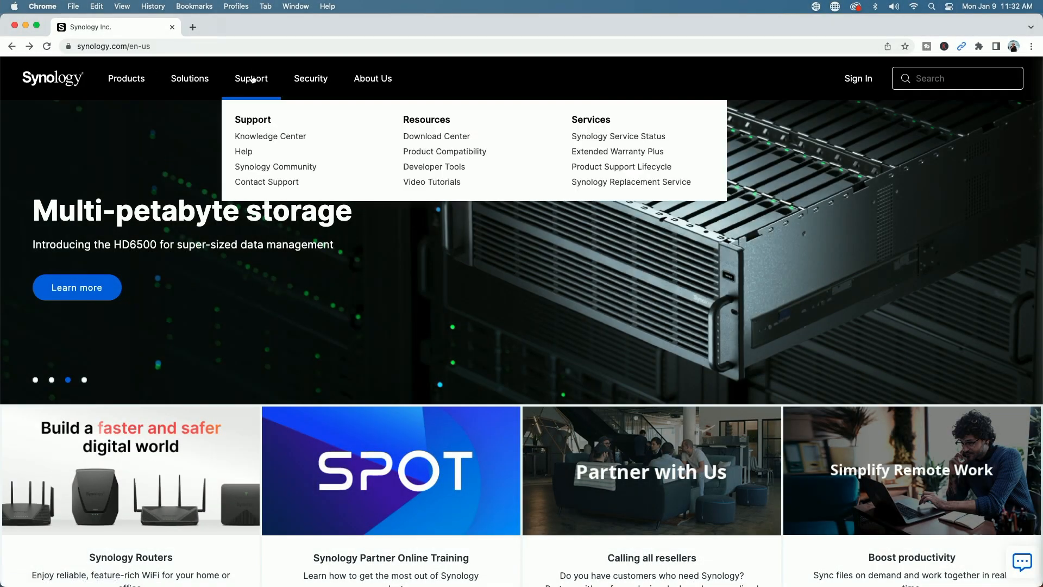
pyautogui.click(435, 137)
pyautogui.click(231, 286)
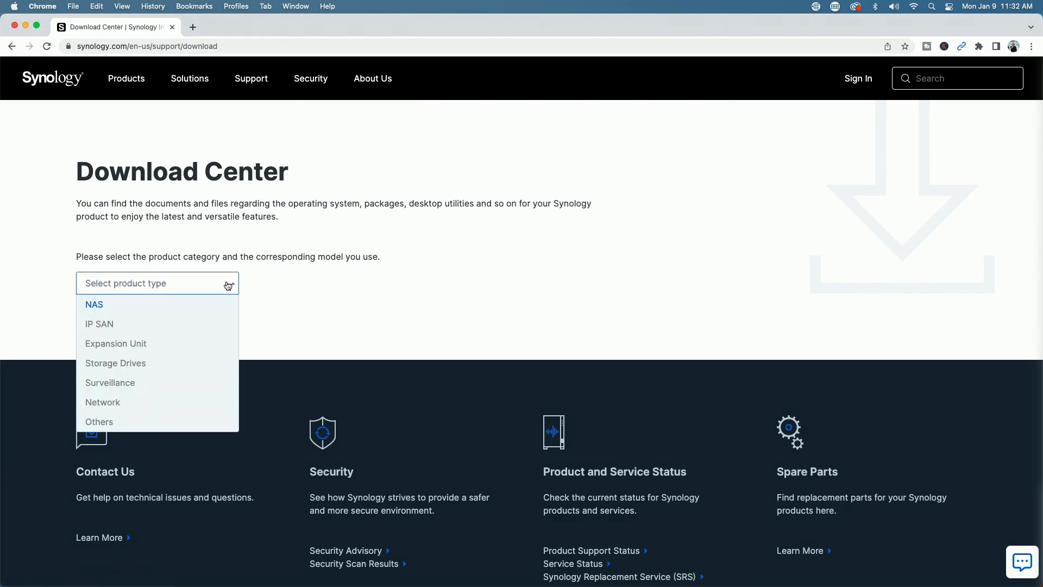
pyautogui.click(99, 305)
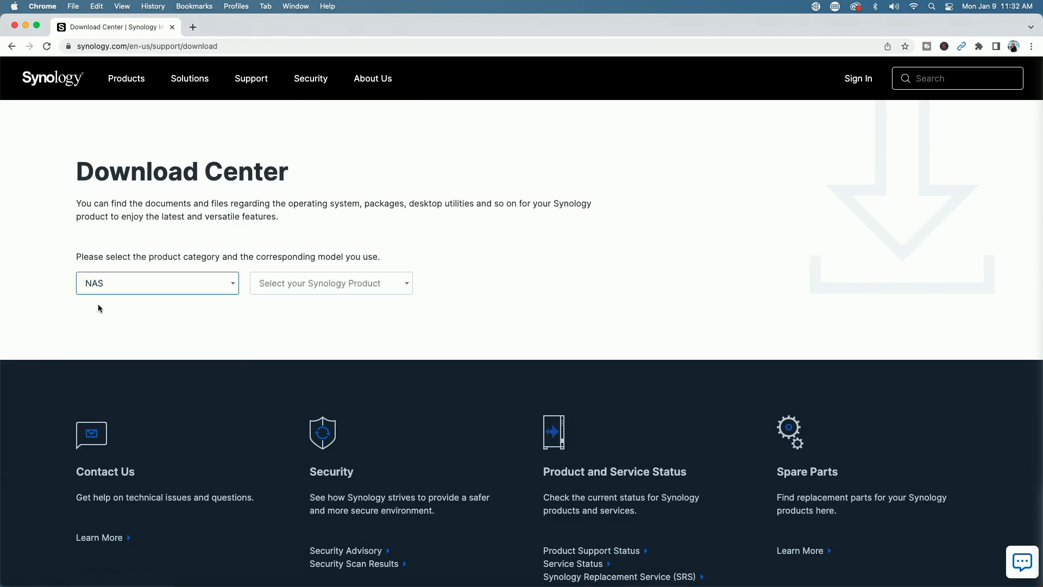
pyautogui.click(395, 284)
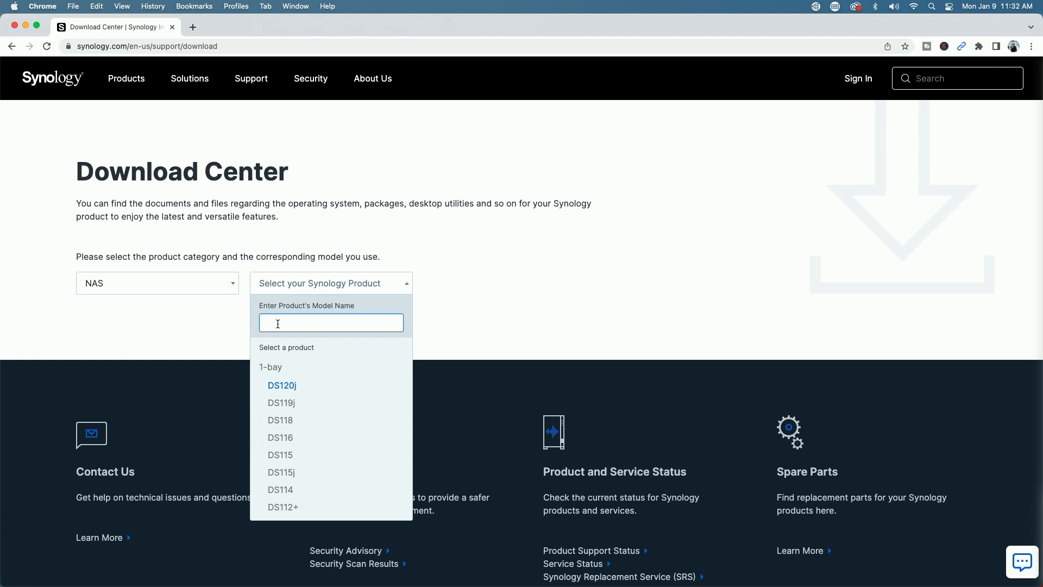
pyautogui.write('ds1621')
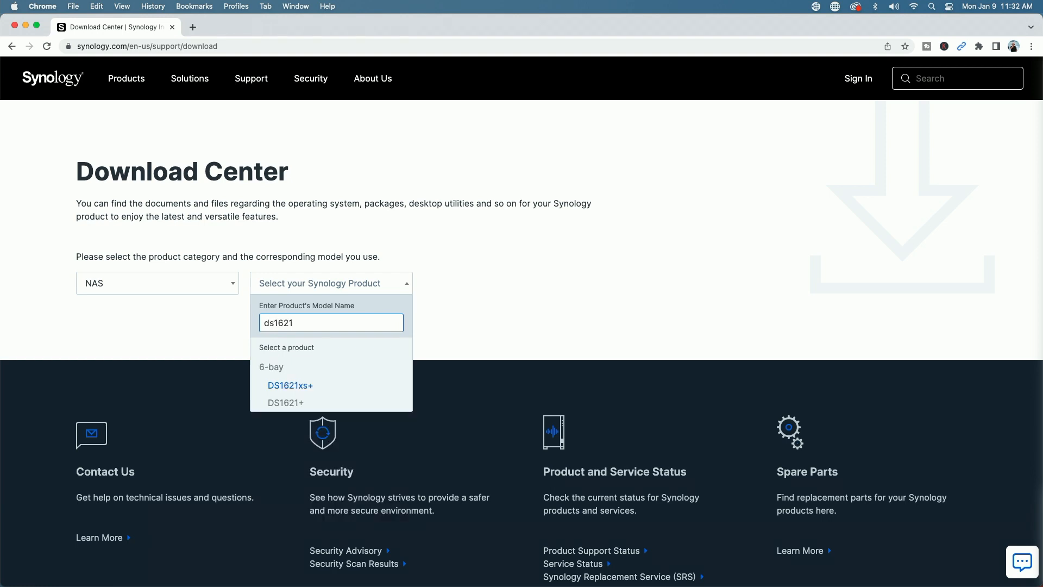
pyautogui.click(285, 402)
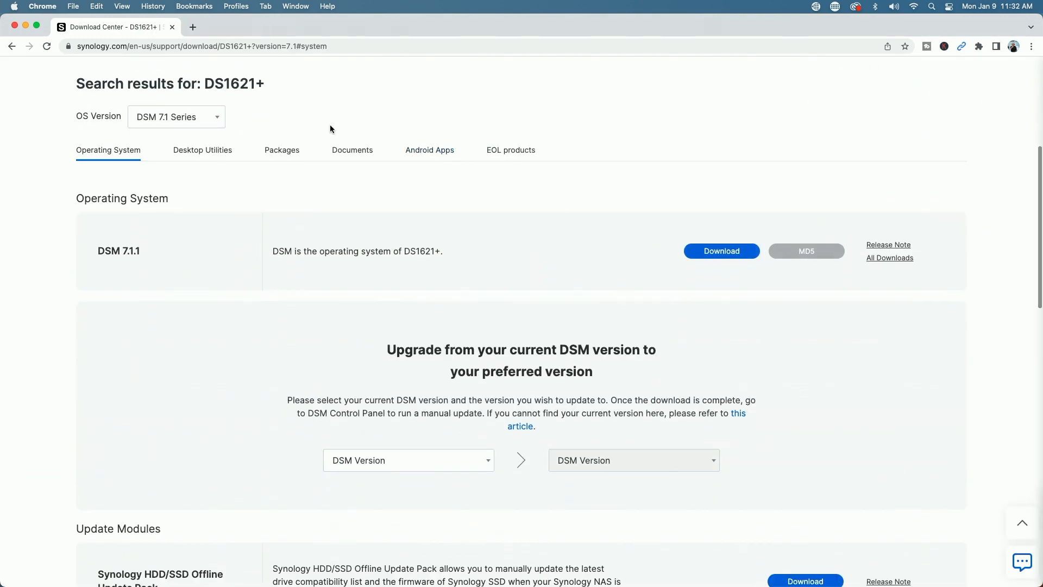
# - Show DS1621+ Desktop Utilities and bring up the Active Backup for Business Agent platform downloads
pyautogui.click(197, 156)
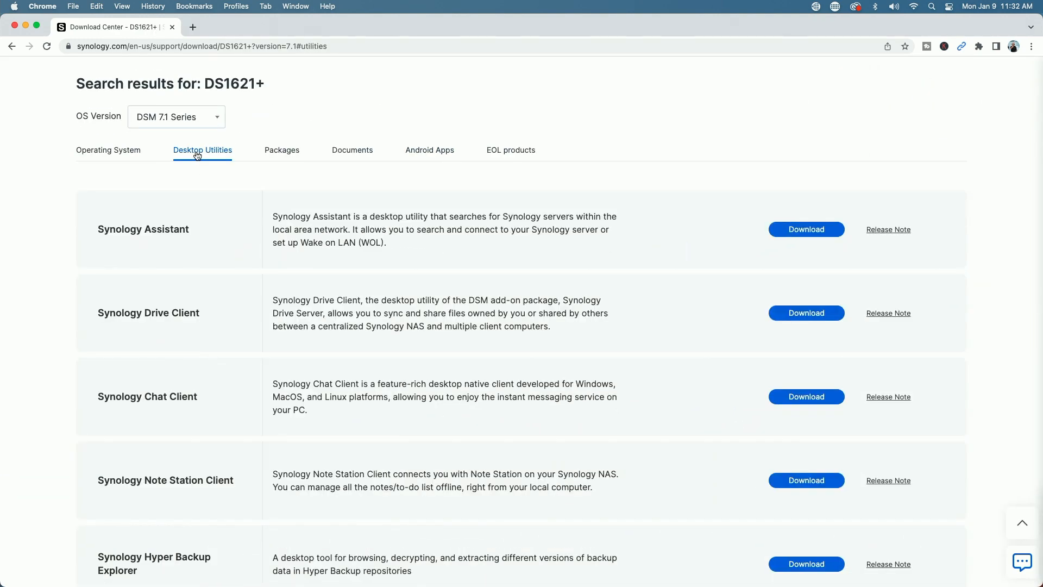
pyautogui.scroll(-6, 55, 306)
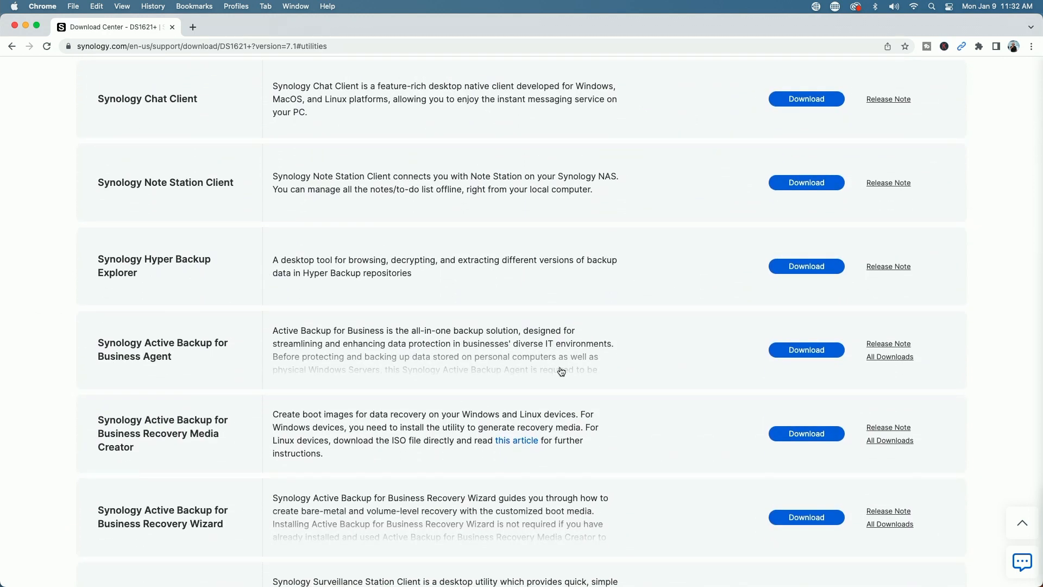
pyautogui.click(808, 351)
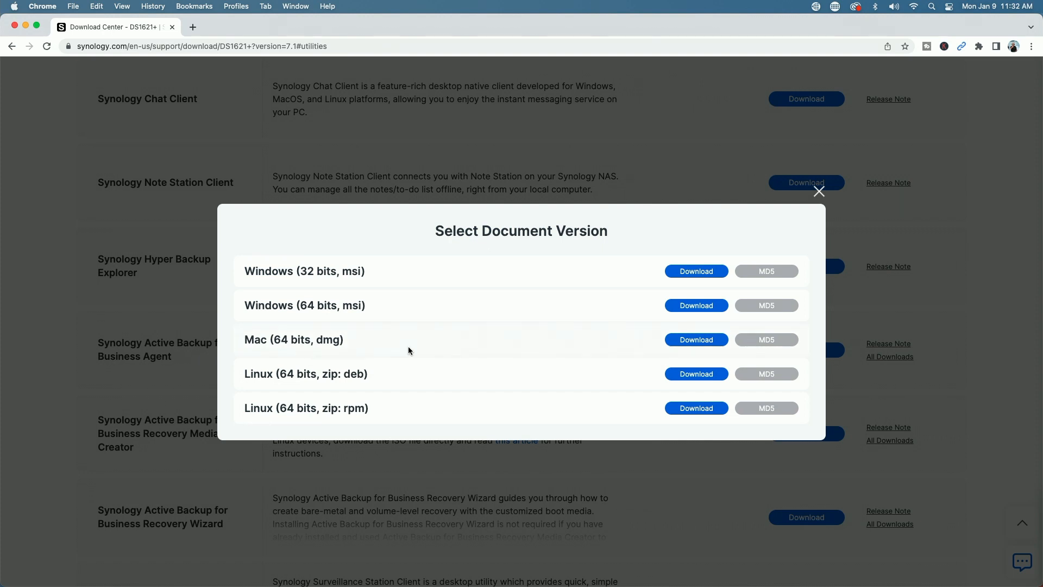
# - Download the Mac (64-bit dmg) agent, open the disk image and launch Active Backup for Business.pkg
pyautogui.click(697, 340)
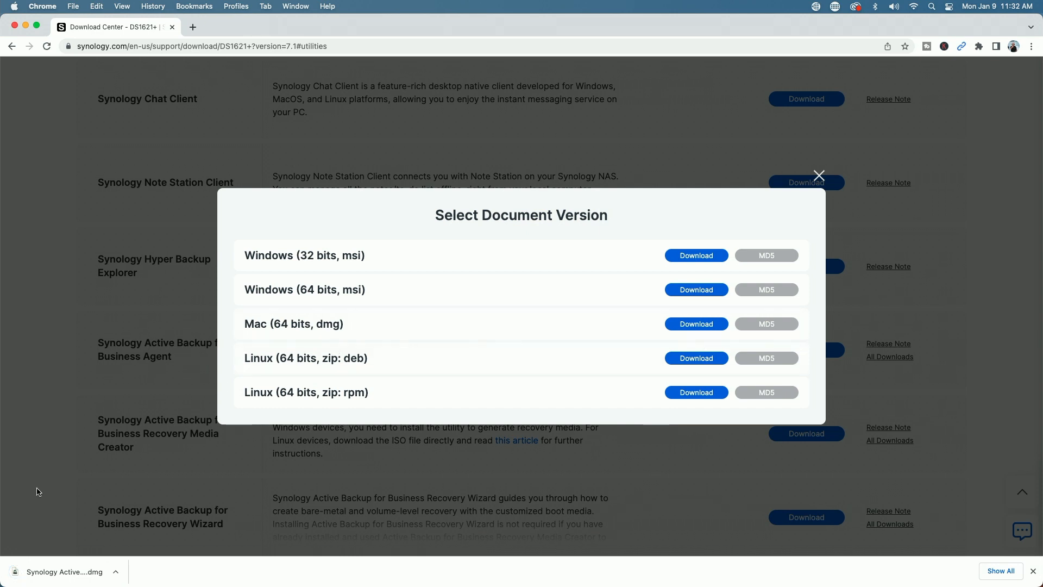
pyautogui.click(54, 577)
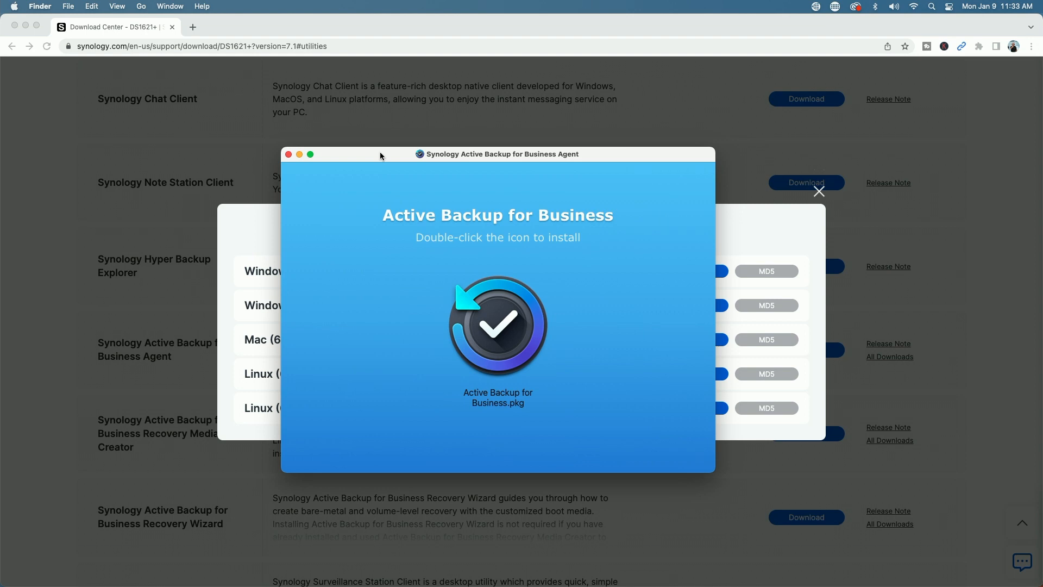
pyautogui.doubleClick(494, 324)
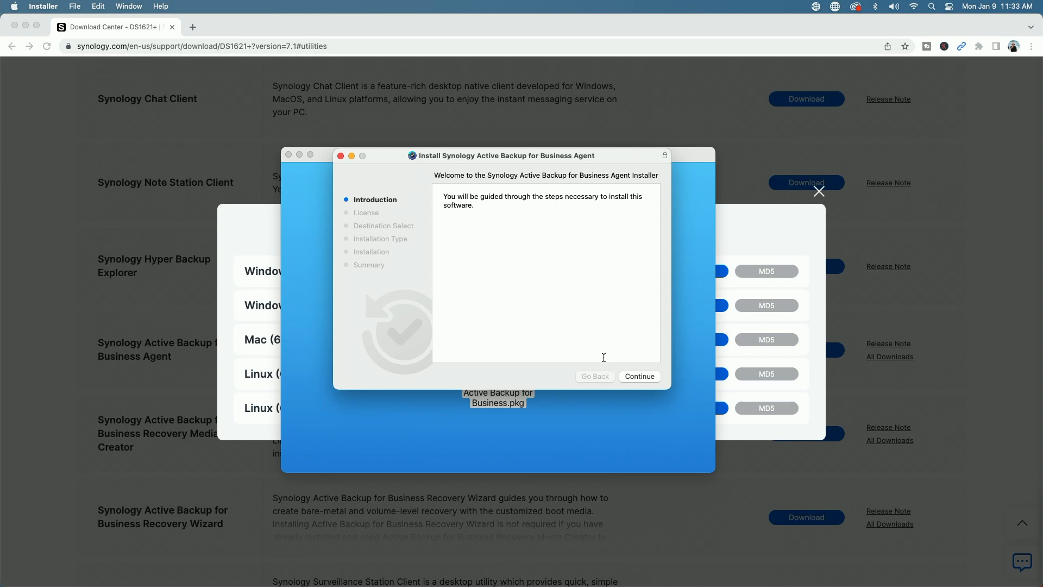
# - Agree to the license, install the agent and authorize it with the administrator password
pyautogui.click(643, 378)
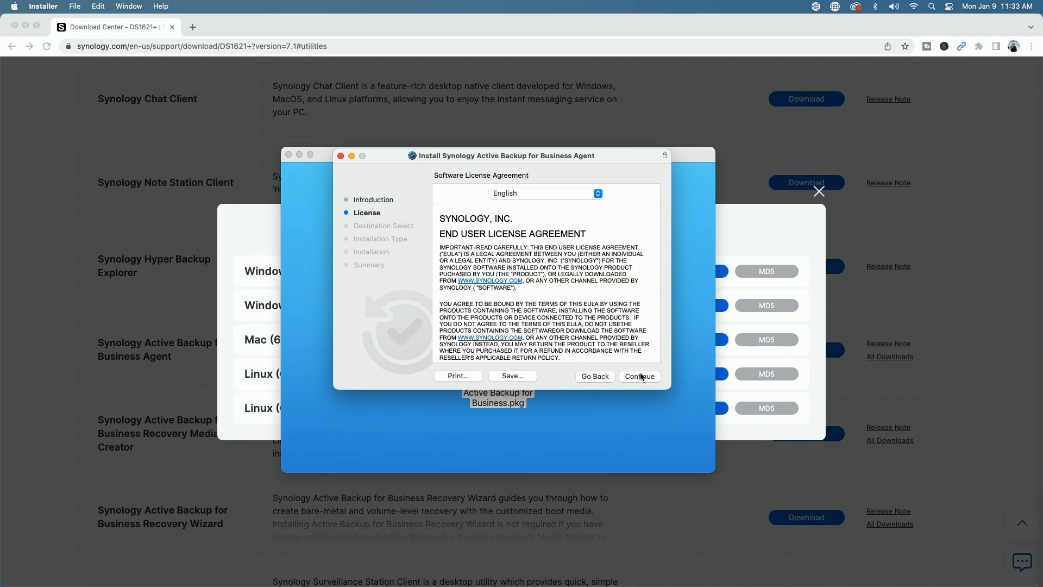
pyautogui.click(641, 375)
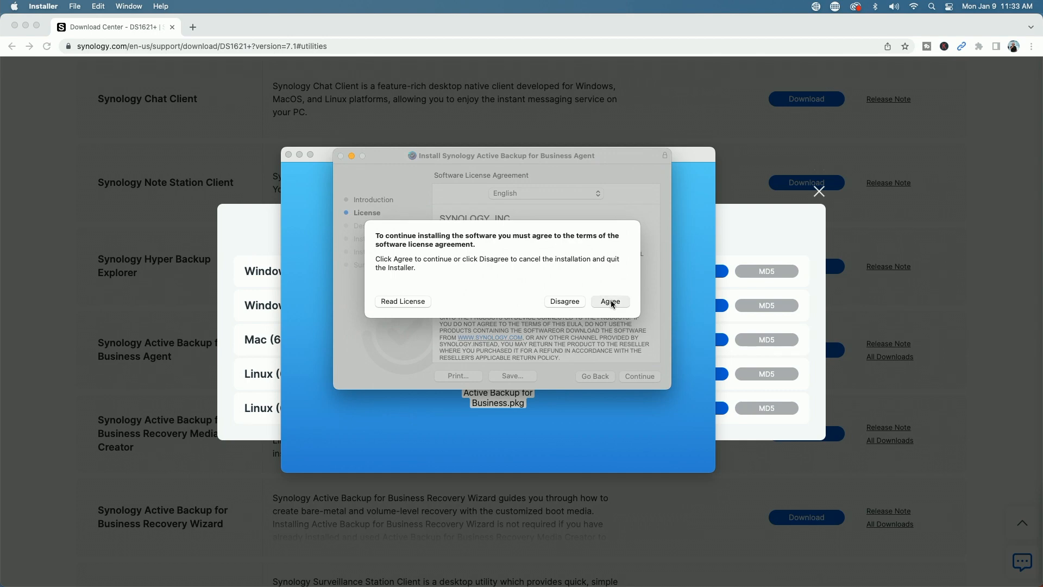
pyautogui.click(610, 302)
pyautogui.click(640, 376)
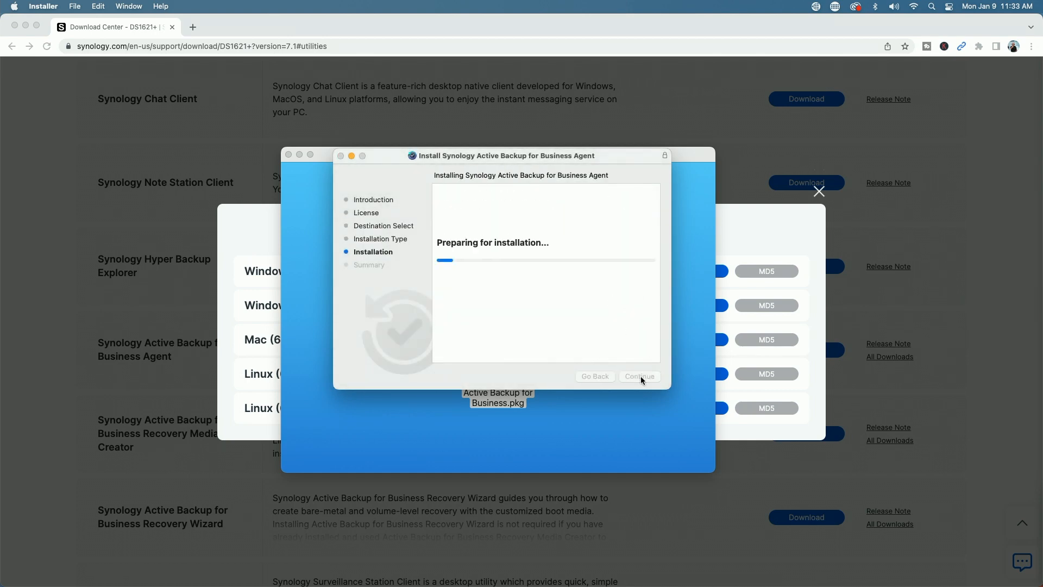
pyautogui.write('********')
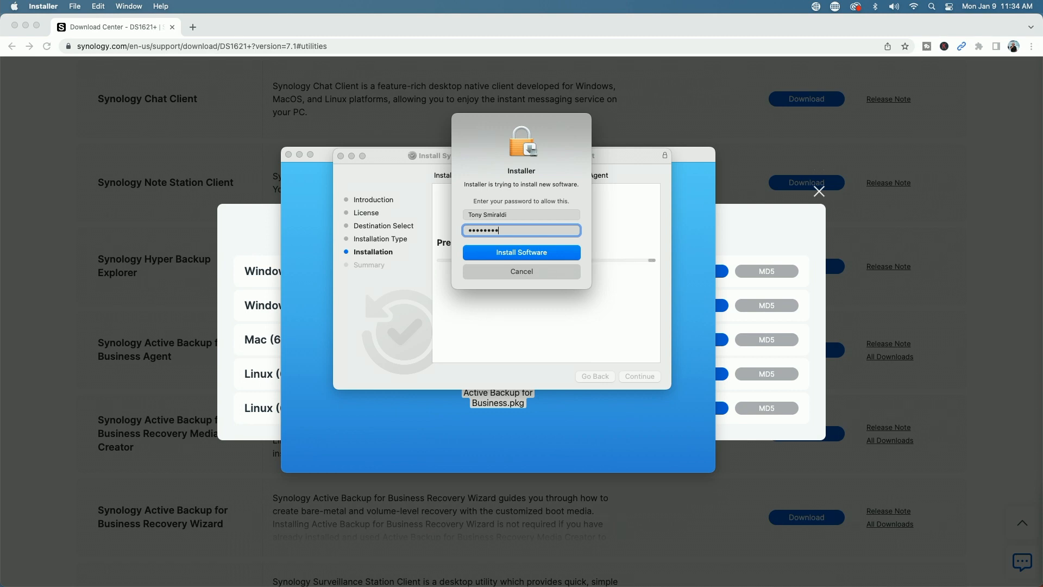
pyautogui.click(543, 252)
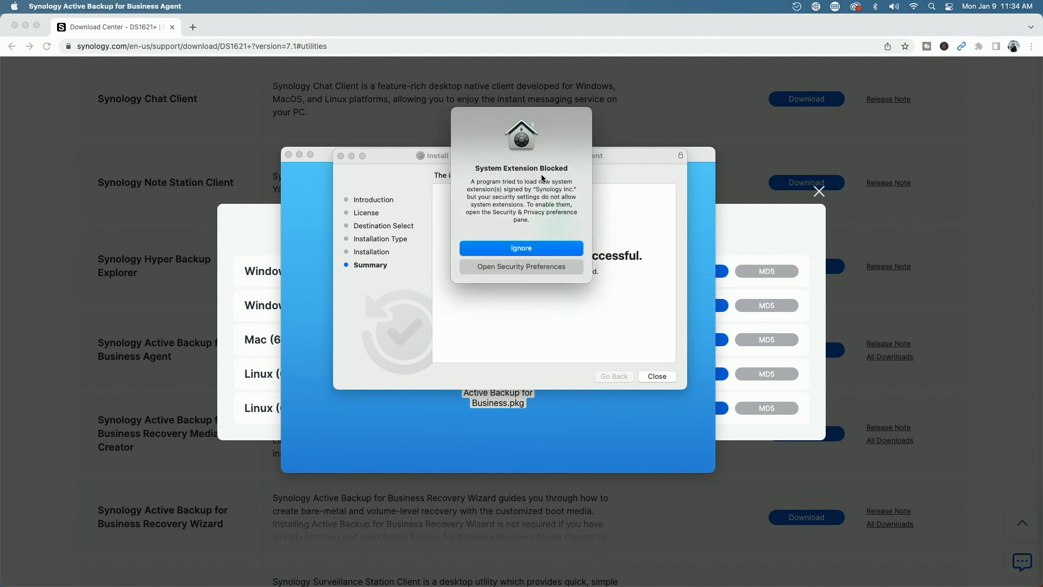
# - Unlock Security & Privacy with the admin password and switch to its Privacy settings
pyautogui.click(523, 266)
pyautogui.moveTo(329, 183); pyautogui.dragTo(572, 161)
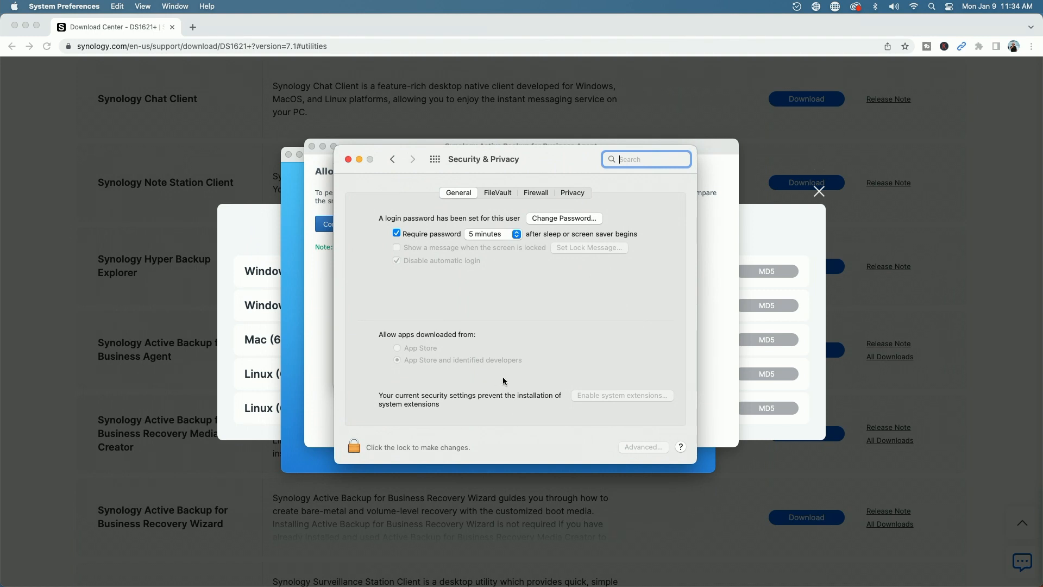
pyautogui.click(353, 447)
pyautogui.write('****')
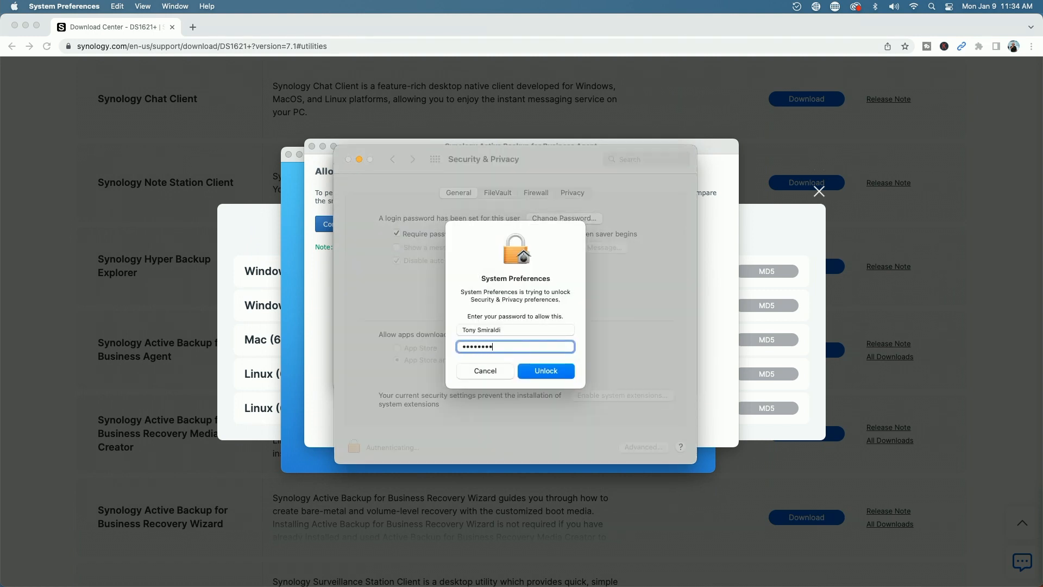
pyautogui.click(543, 373)
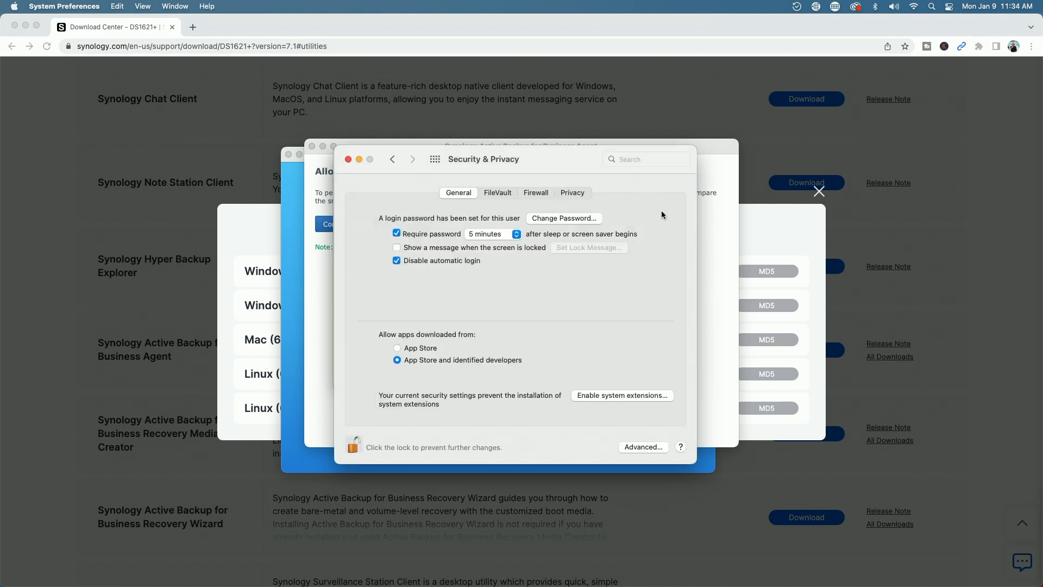
pyautogui.click(571, 194)
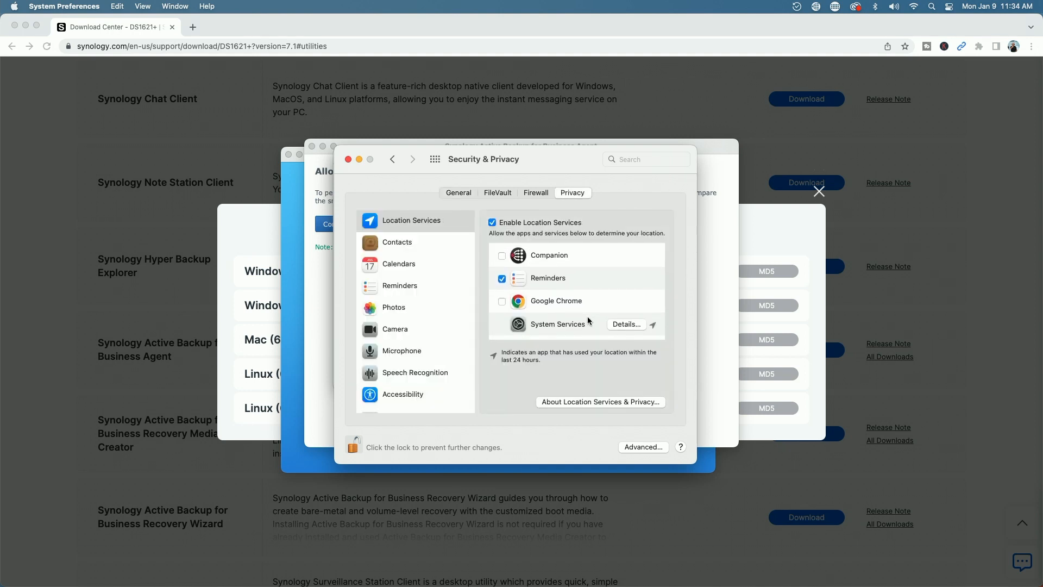
# - Grant Synology Active Backup for Business Agent Full Disk Access and quit and reopen it
pyautogui.scroll(-5, 435, 305)
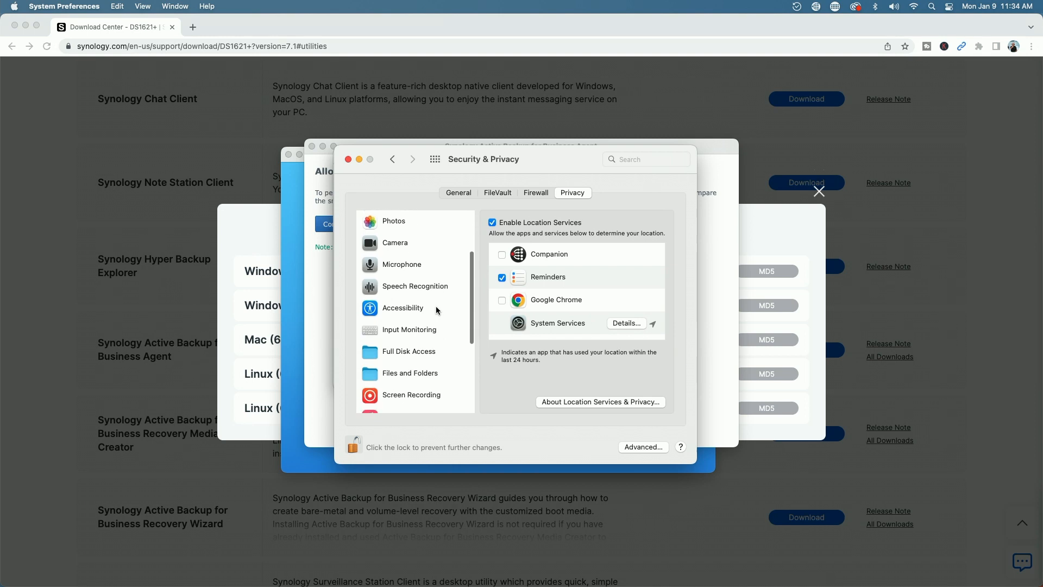
pyautogui.scroll(-3, 437, 309)
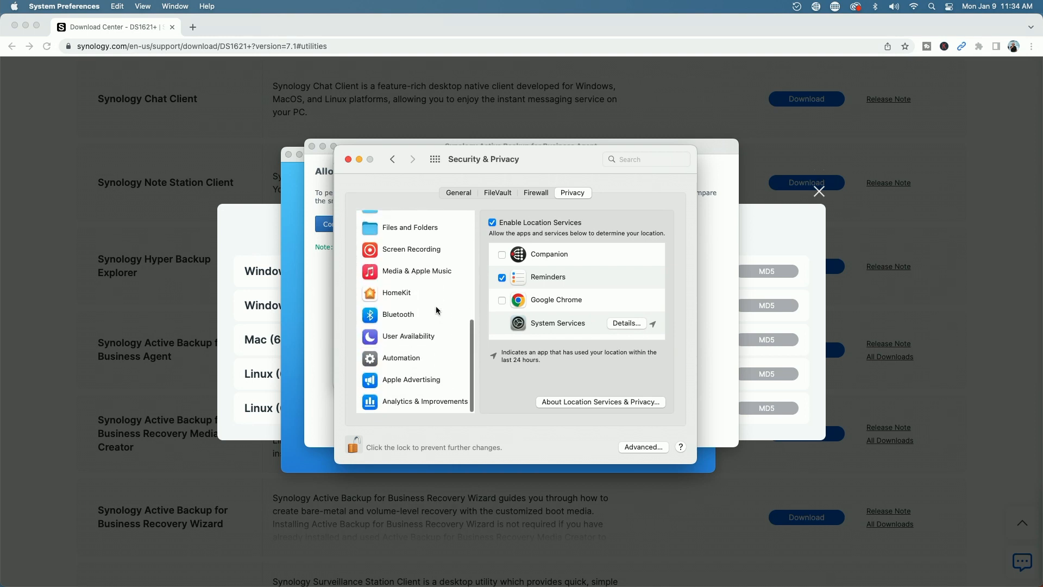
pyautogui.scroll(8, 436, 307)
pyautogui.scroll(-3, 436, 308)
pyautogui.scroll(-1, 436, 307)
pyautogui.click(409, 309)
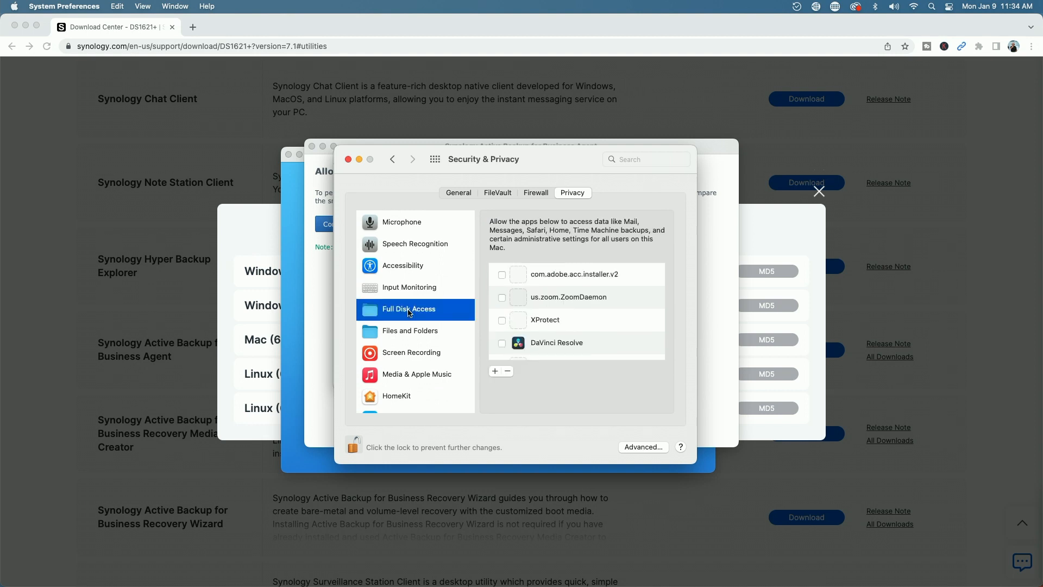
pyautogui.scroll(-5, 585, 318)
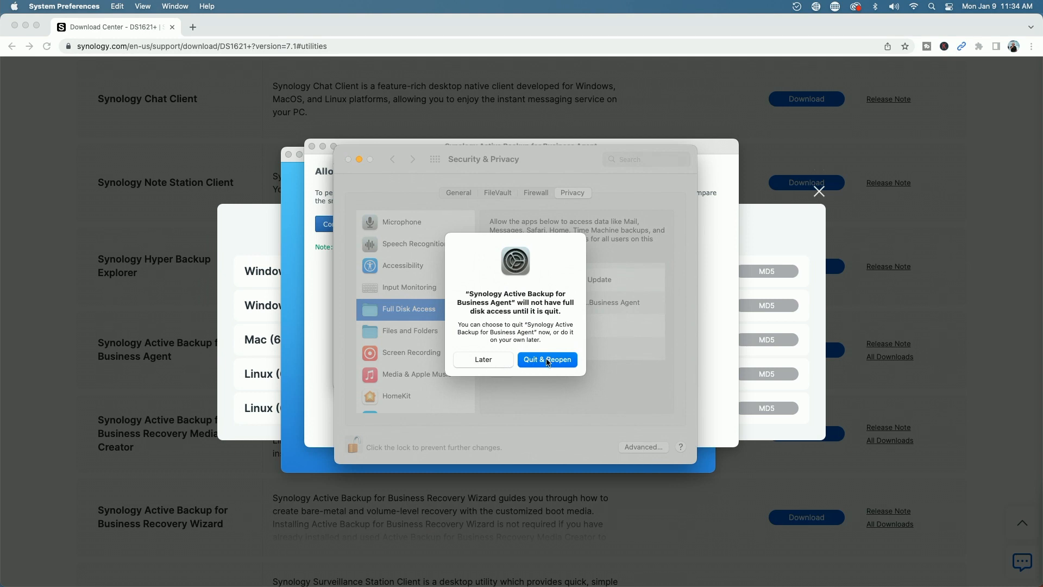
pyautogui.click(552, 359)
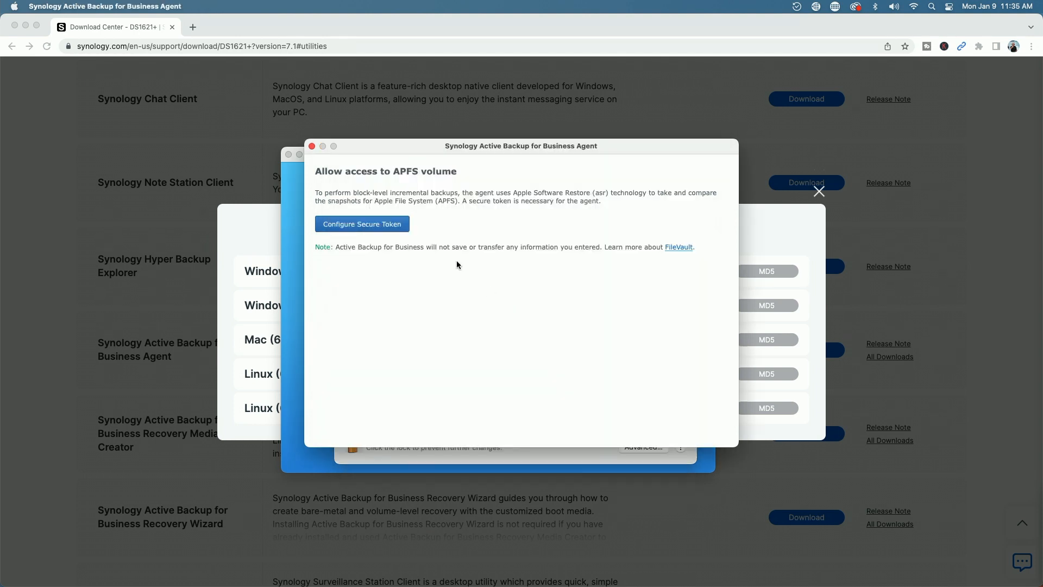
# - Configure the agent's secure token with the Mac account password and continue past the Full Disk Access instructions
pyautogui.click(356, 227)
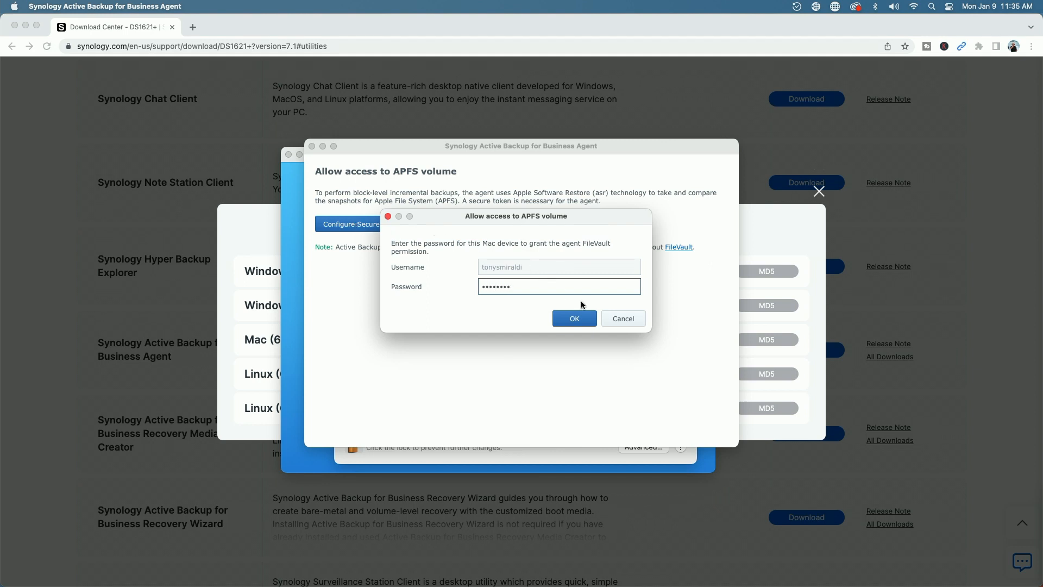
pyautogui.click(576, 319)
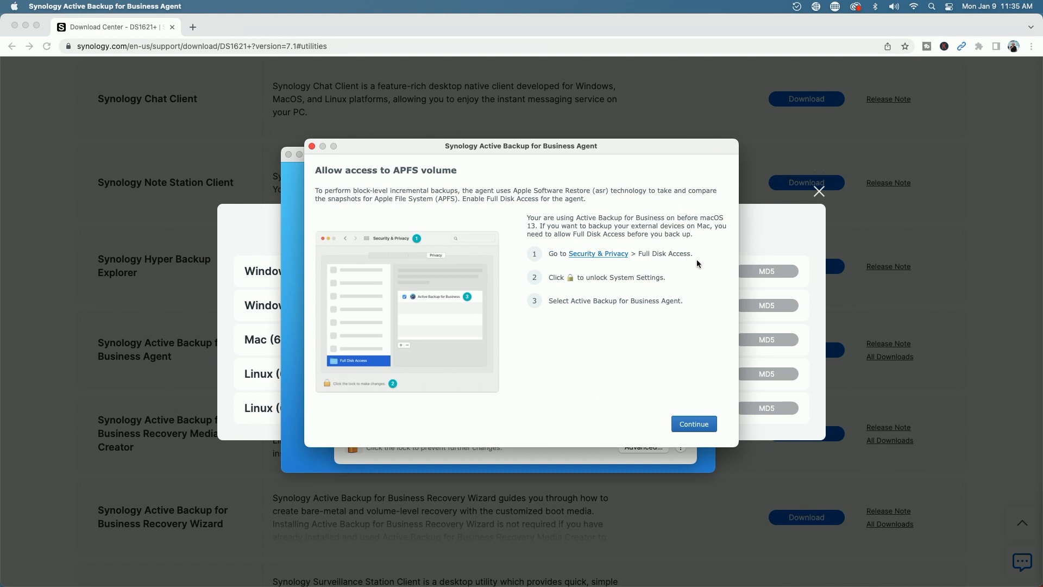
pyautogui.click(697, 426)
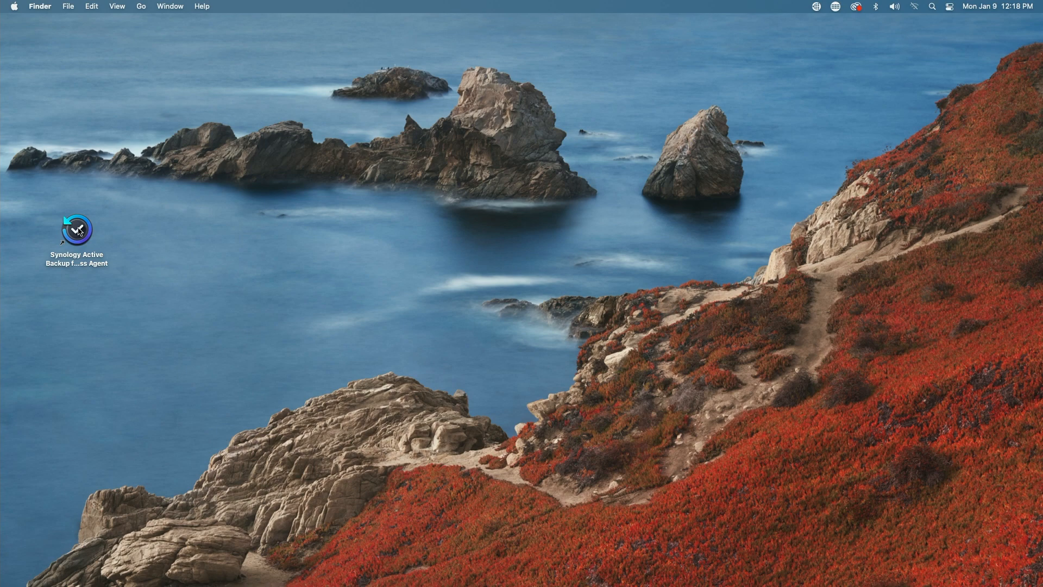
# - Start the Synology Active Backup for Business Agent from its desktop icon
pyautogui.click(142, 6)
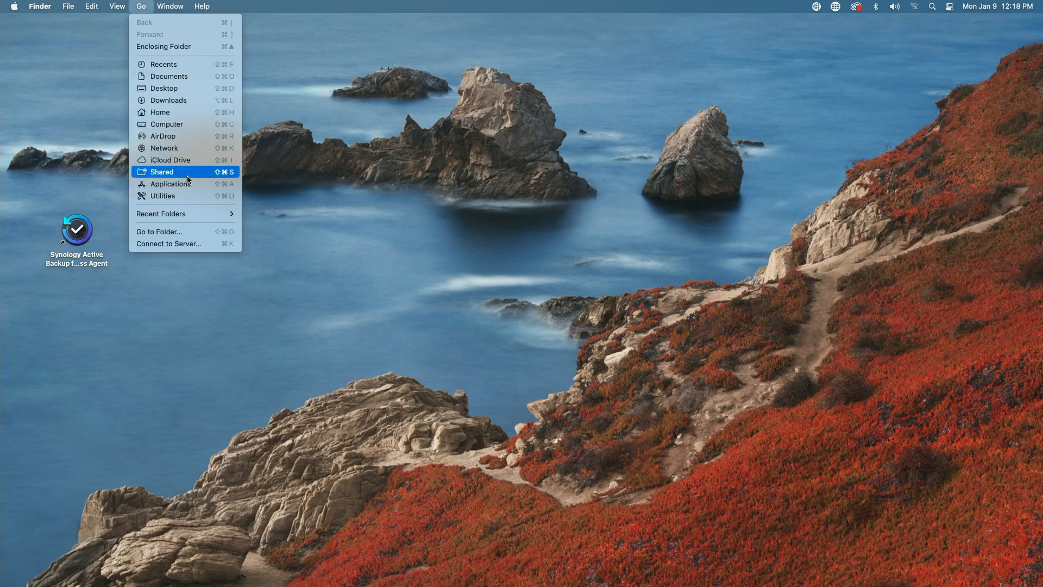
pyautogui.click(43, 164)
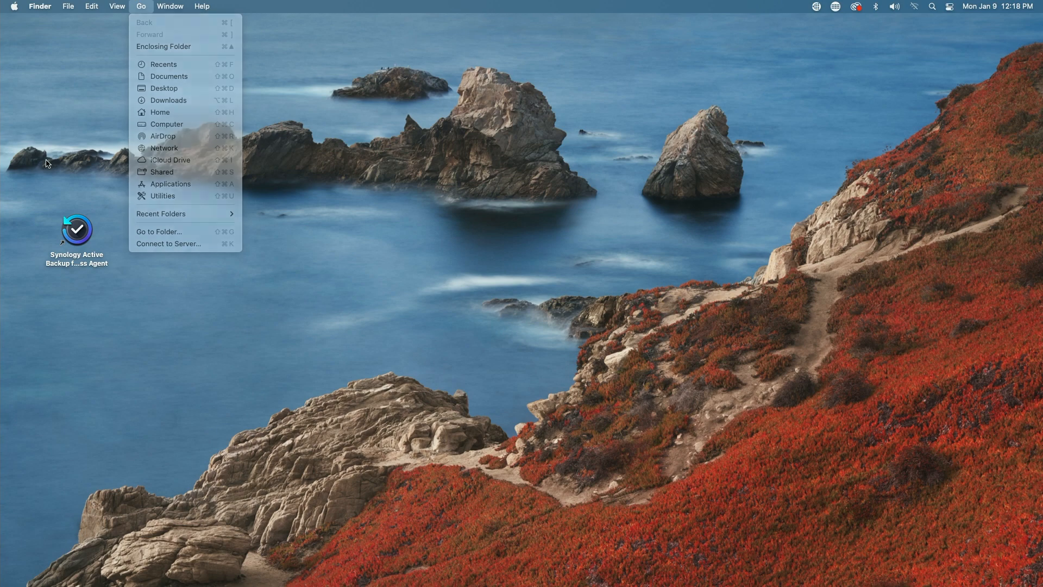
pyautogui.doubleClick(75, 229)
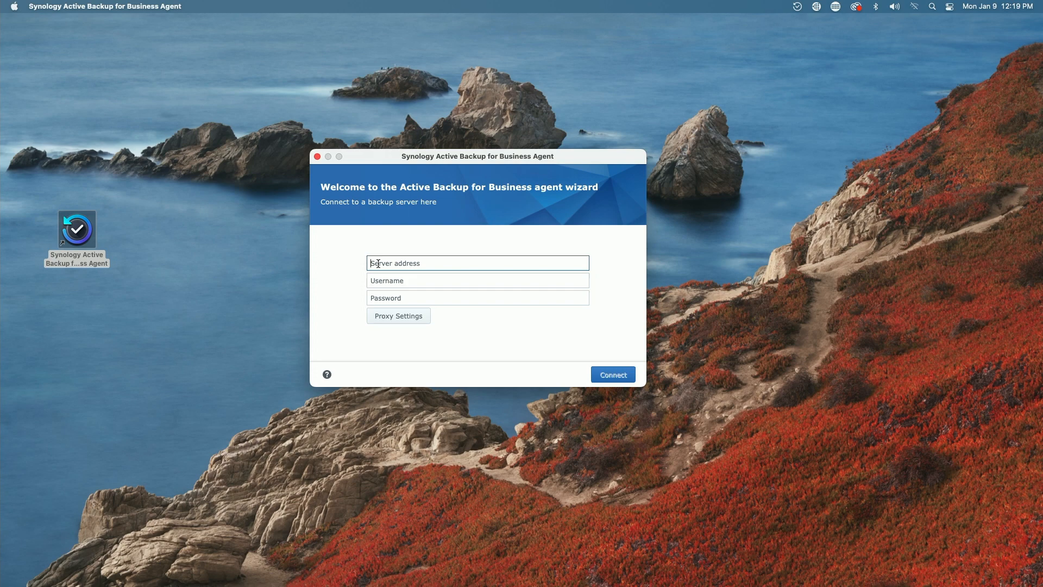
# - Enter server 192.168.25.225 with the NAS account username and password, and connect
pyautogui.write('192.168.25.225')
pyautogui.click(391, 281)
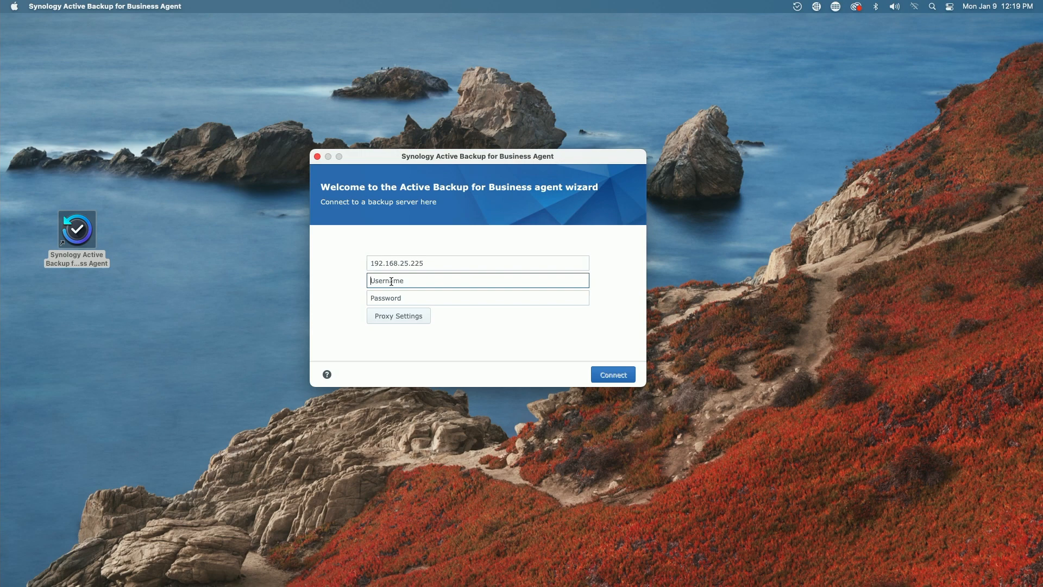
pyautogui.press('Tab')
pyautogui.write('•••••••••••••••')
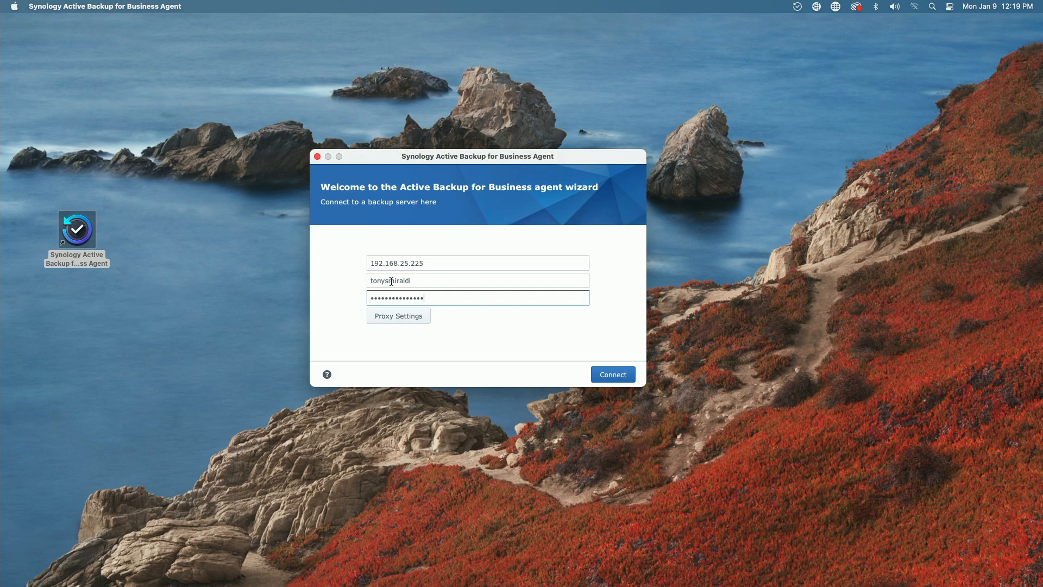
pyautogui.press('Return')
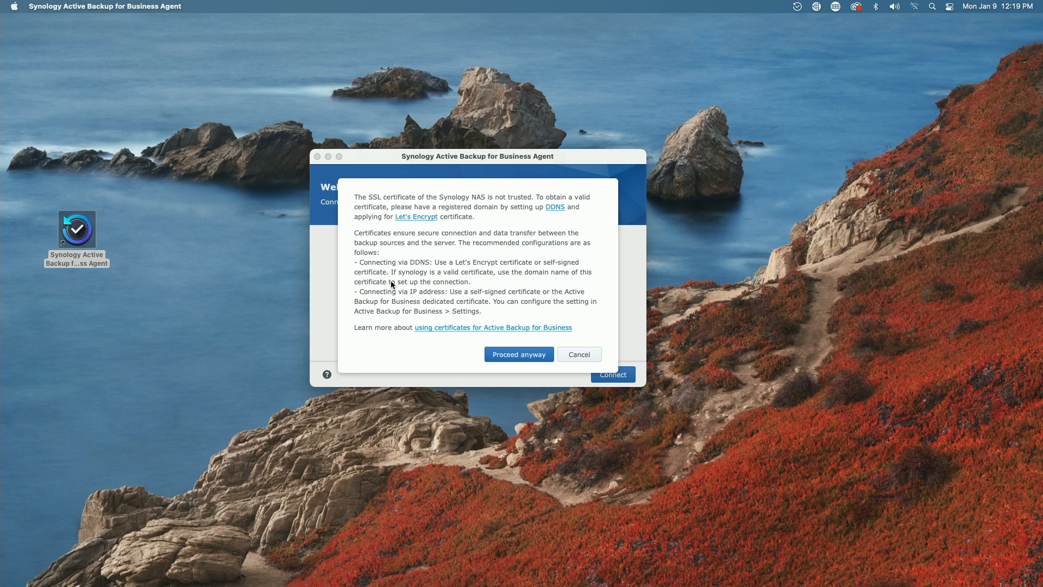
# - Accept the untrusted certificate and IP connection, then confirm the Default template, entire-device summary
pyautogui.click(514, 357)
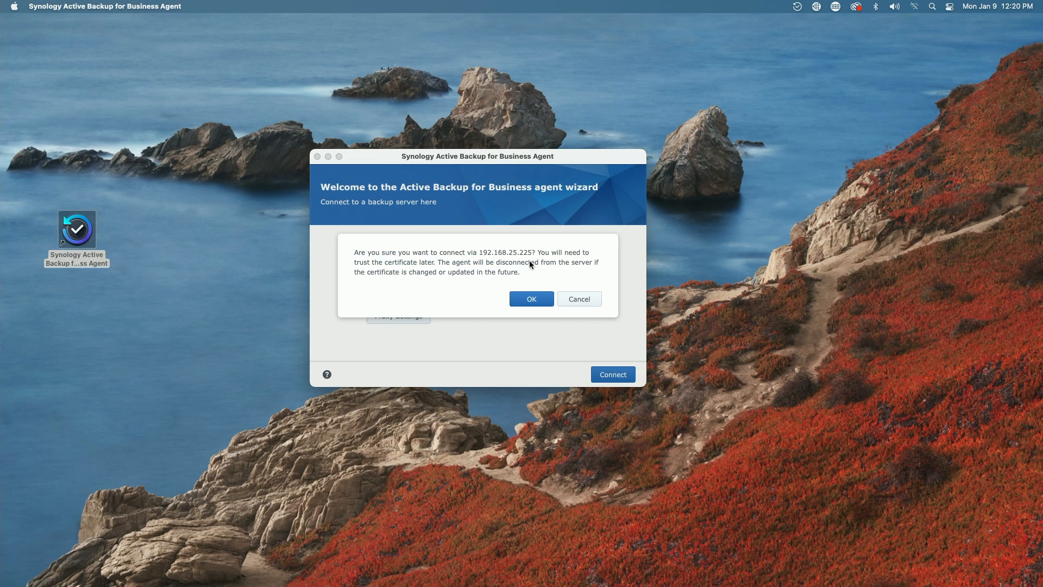
pyautogui.click(535, 300)
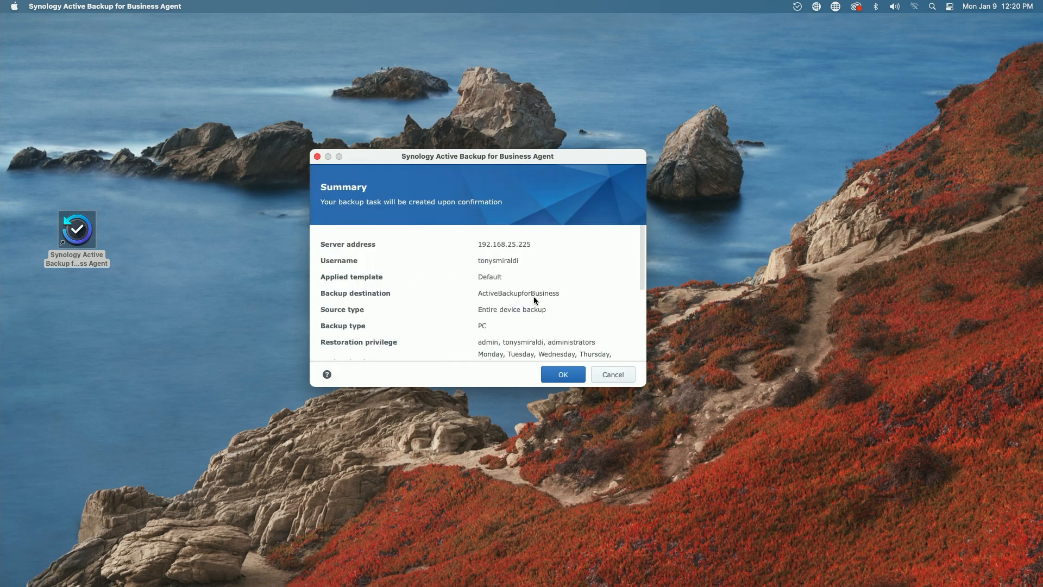
pyautogui.click(563, 376)
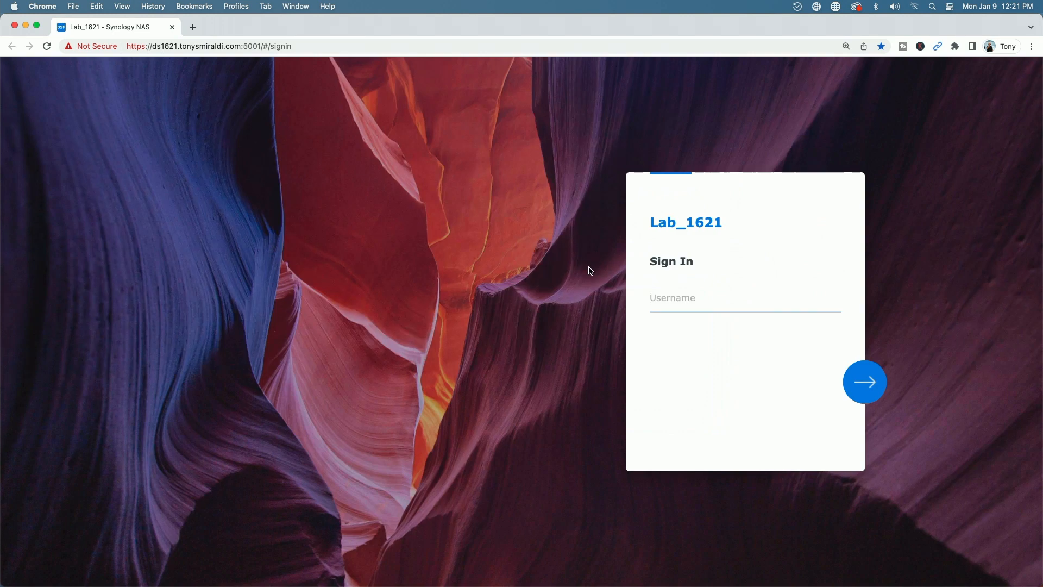
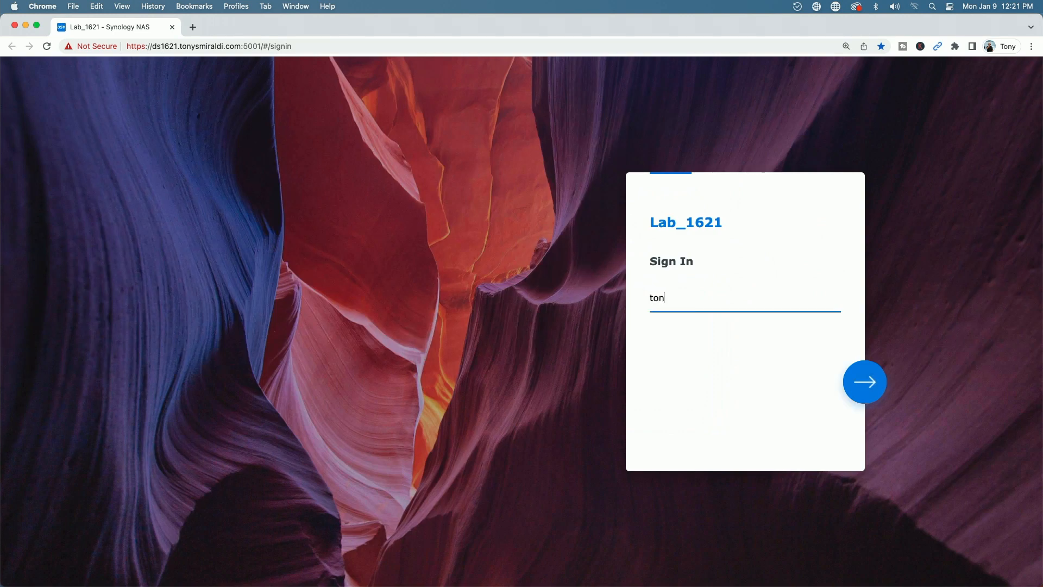
# - Sign in to the Lab_1621 NAS with the user's account and show all installed apps
pyautogui.press('Return')
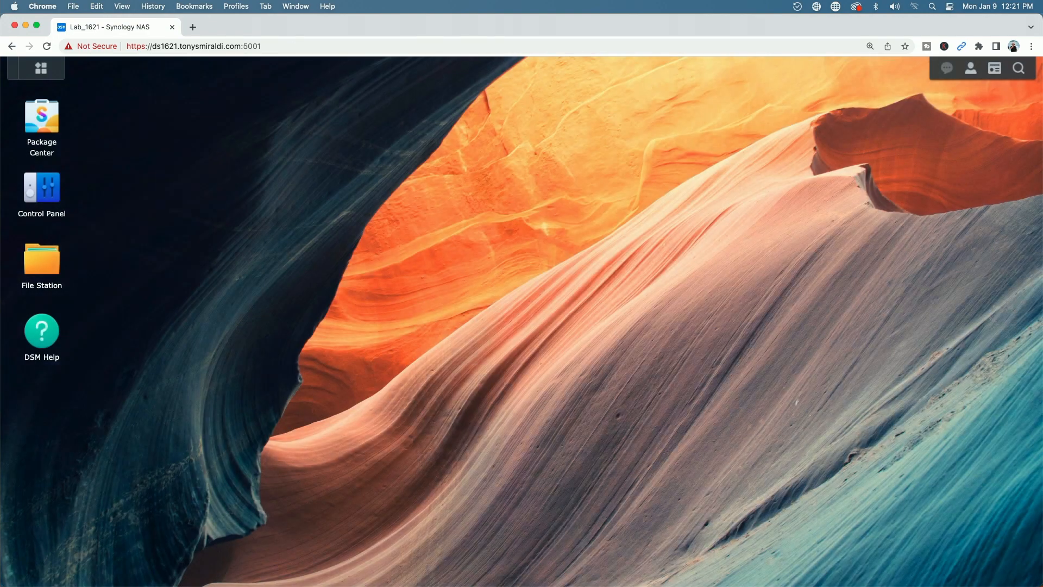
pyautogui.click(36, 73)
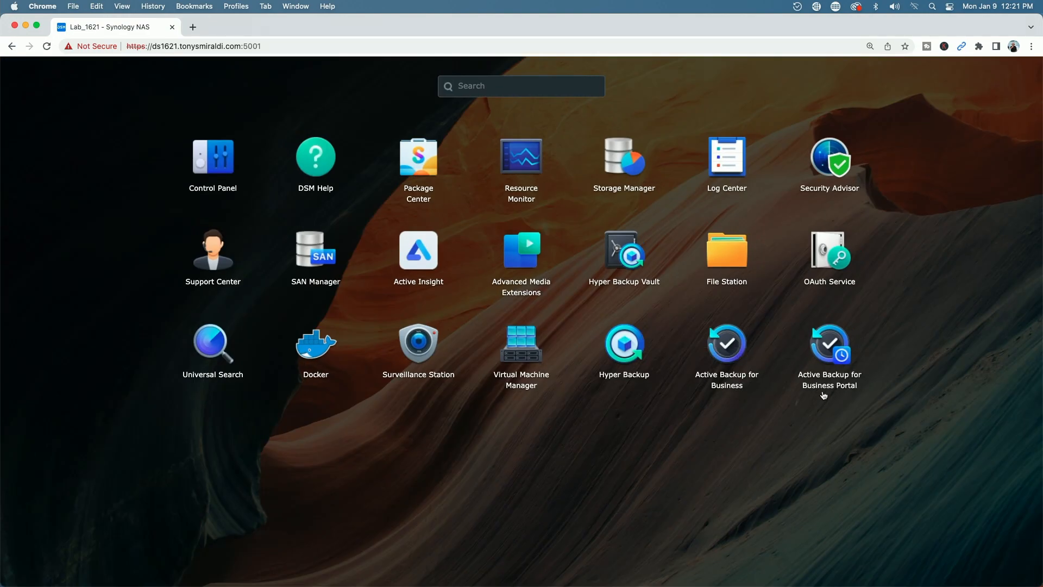
# - In Active Backup for Business, select the Mac Studio under PC/Mac macOS devices and create a task
pyautogui.click(725, 350)
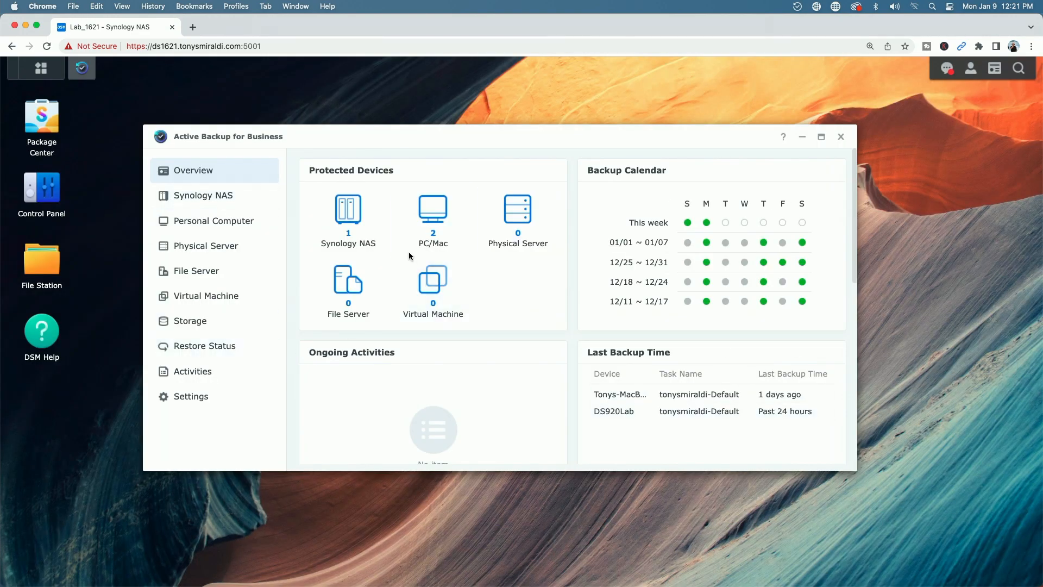
pyautogui.click(433, 209)
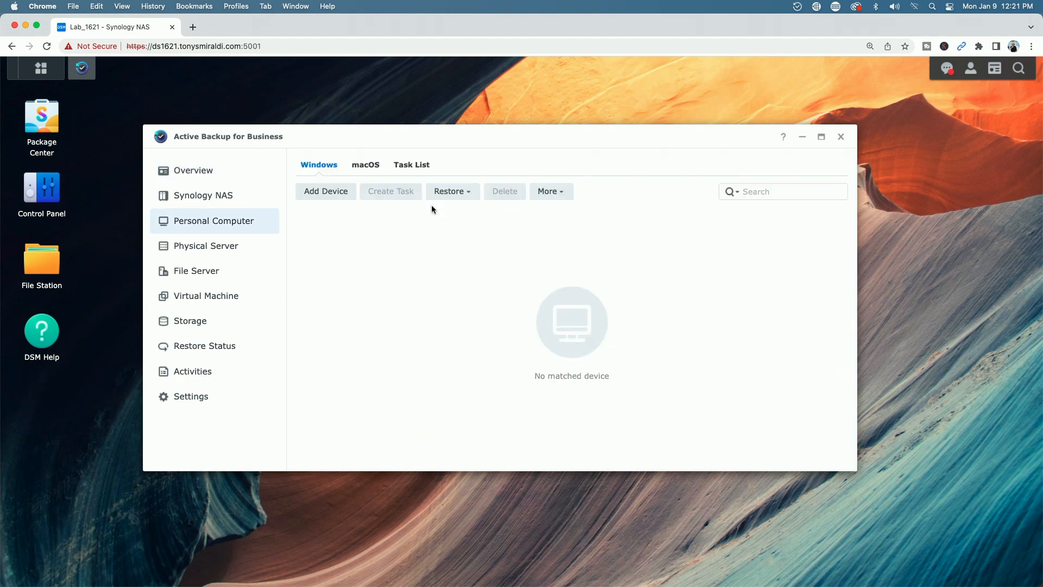
pyautogui.click(365, 164)
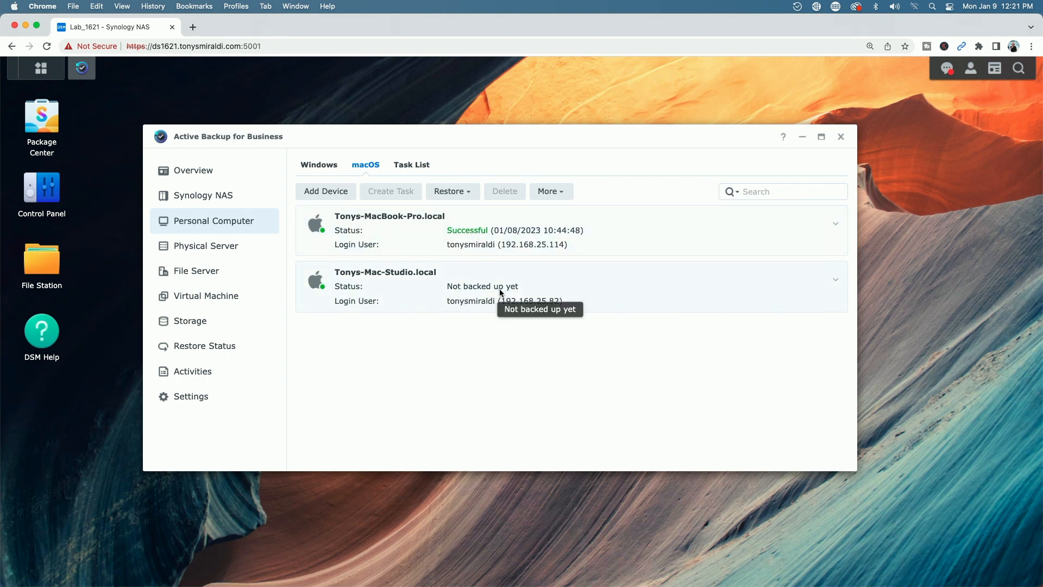
pyautogui.click(366, 288)
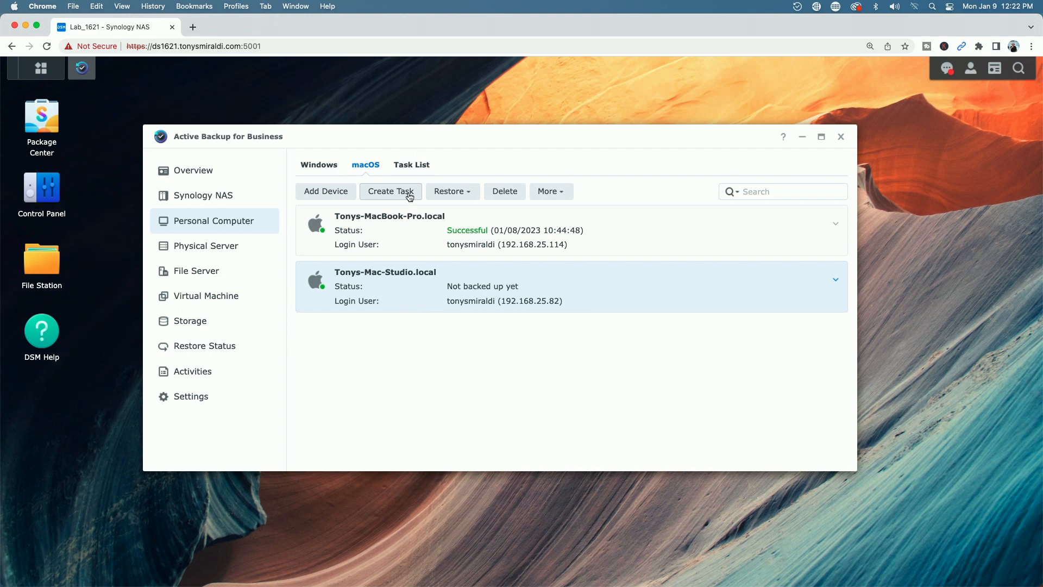
pyautogui.click(387, 194)
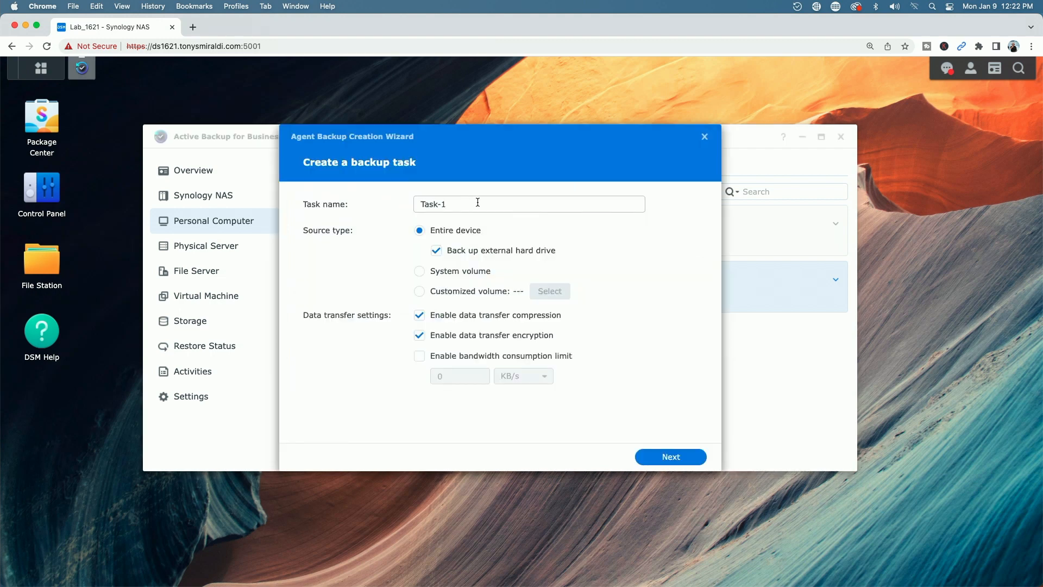
# - Name the task 'Mac Studio Backup' and keep ActiveBackupforBusiness as the destination
pyautogui.write('Mac Studio Backup')
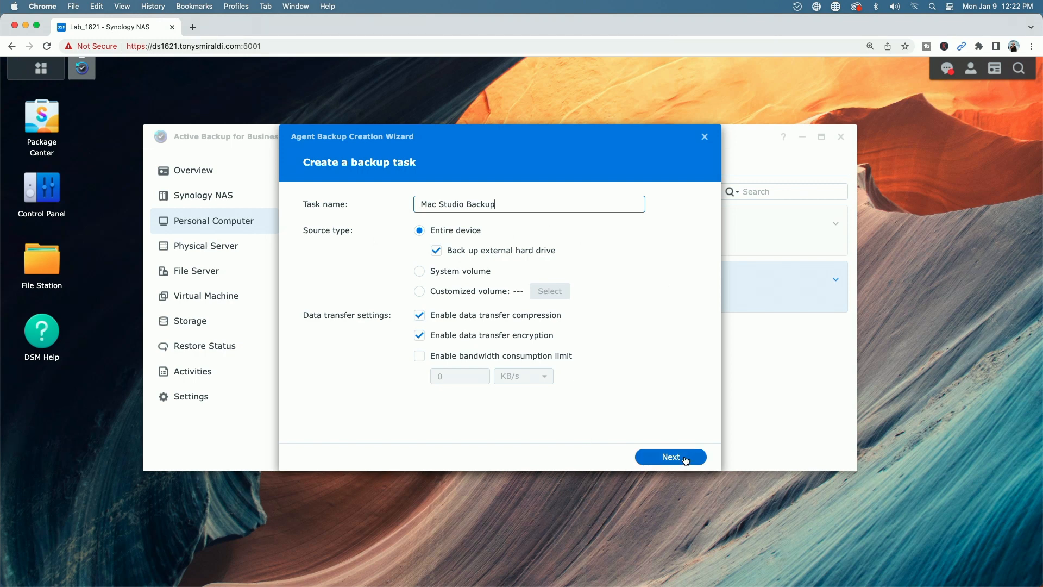
pyautogui.click(672, 459)
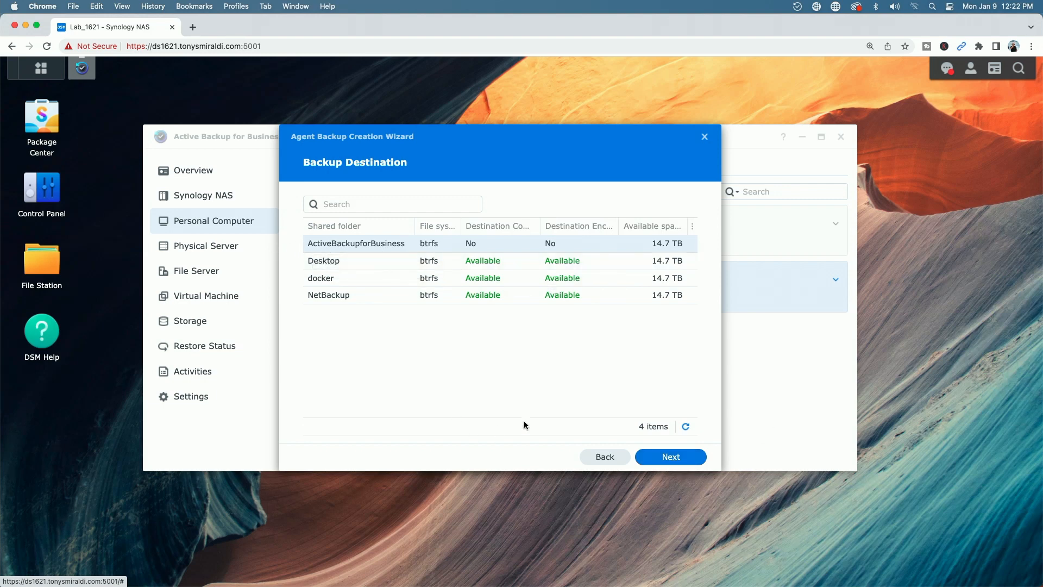
pyautogui.click(670, 464)
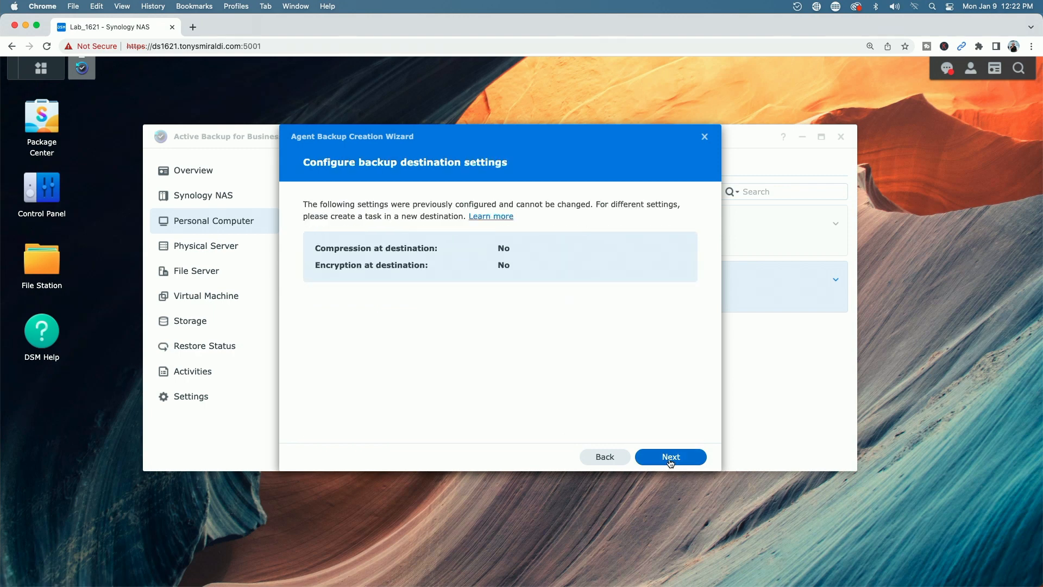
pyautogui.click(670, 463)
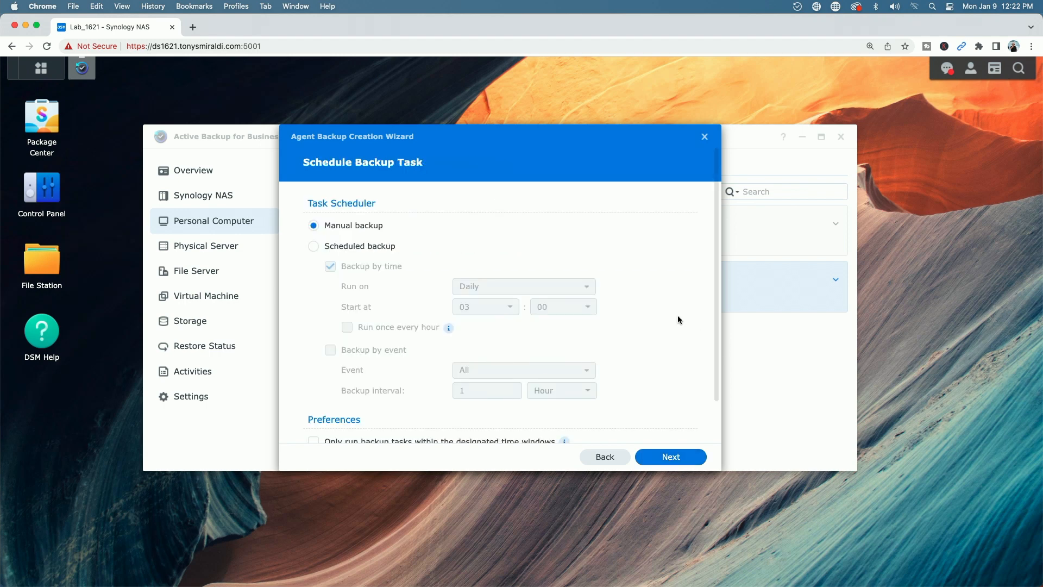
# - Schedule the backup to run daily at 03:00 and continue
pyautogui.click(313, 247)
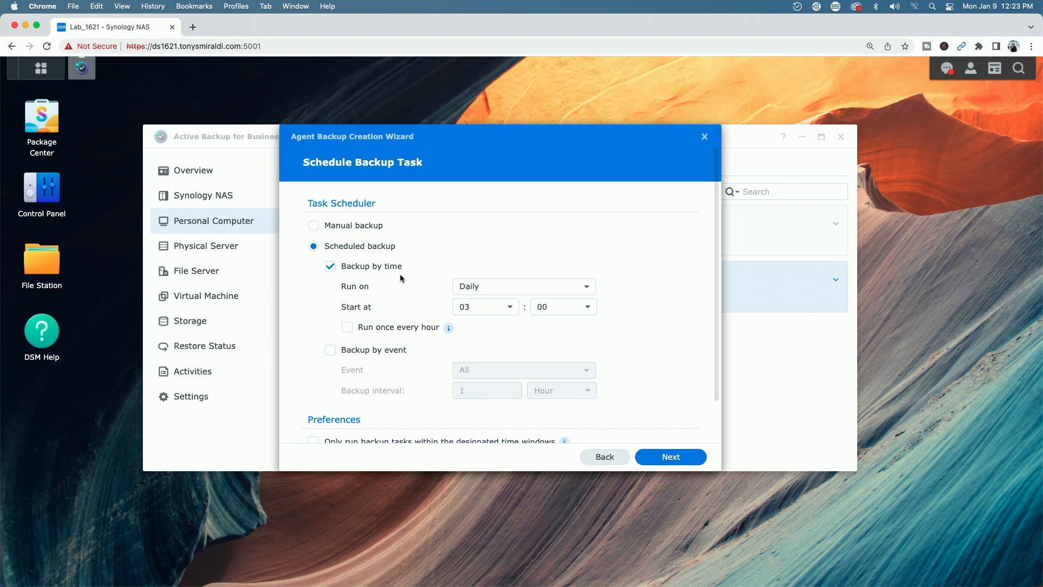
pyautogui.click(587, 288)
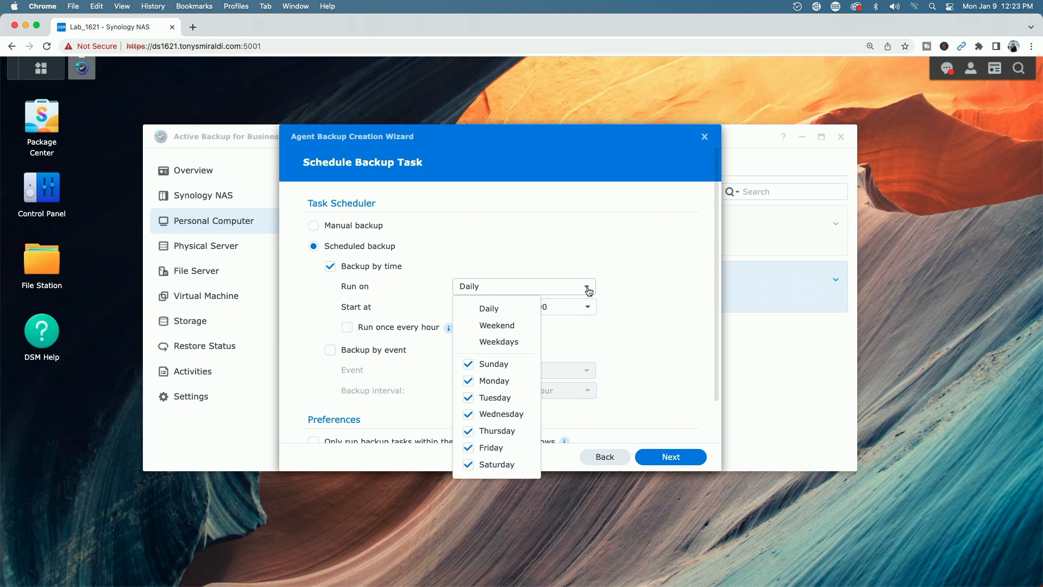
pyautogui.click(667, 304)
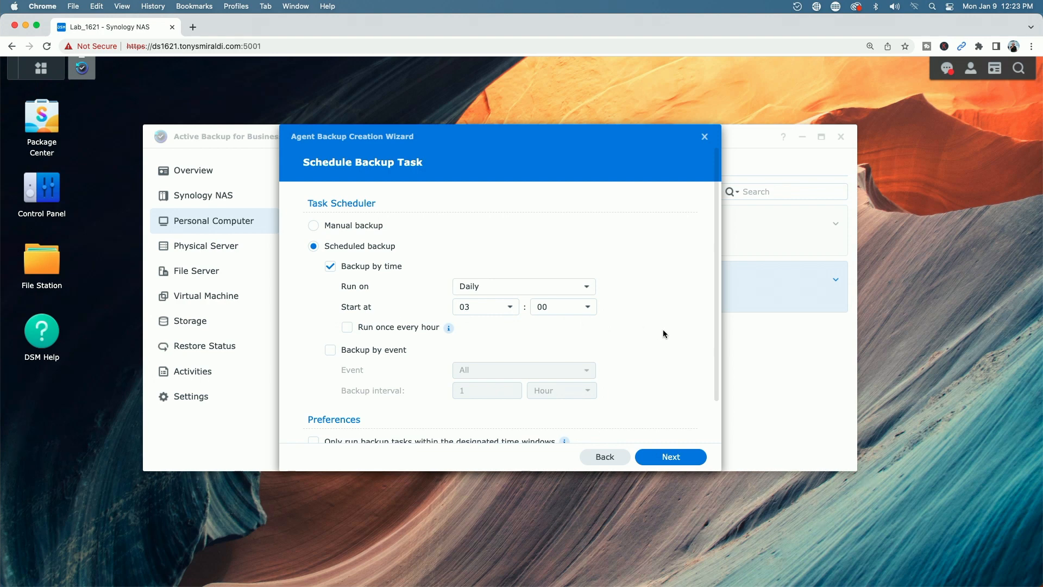
pyautogui.scroll(-2, 663, 330)
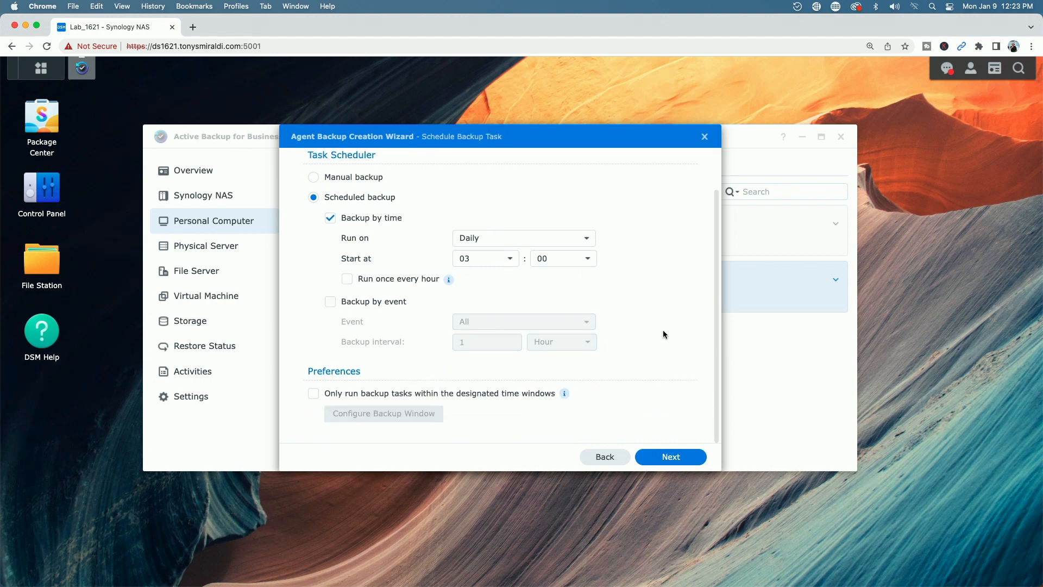
pyautogui.click(671, 459)
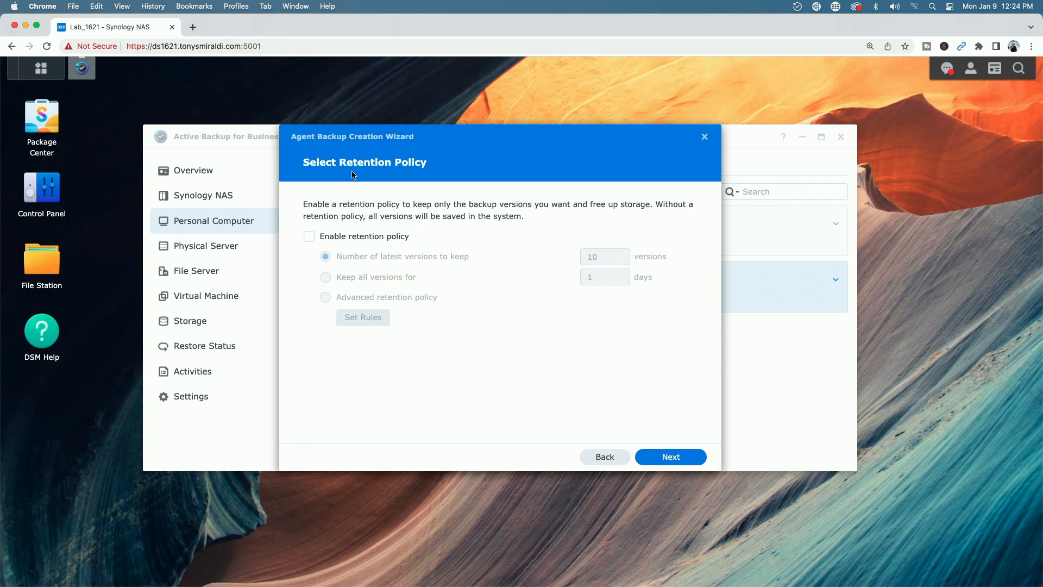
# - Enable retention of the 10 latest versions, finish the task and start its first backup now
pyautogui.click(309, 236)
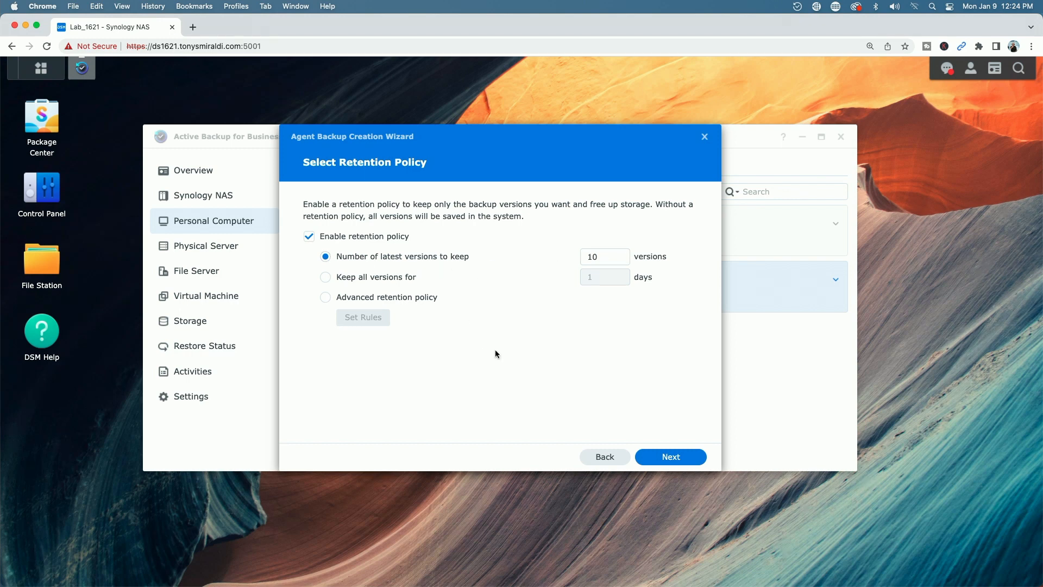
pyautogui.click(670, 456)
pyautogui.scroll(-1, 630, 326)
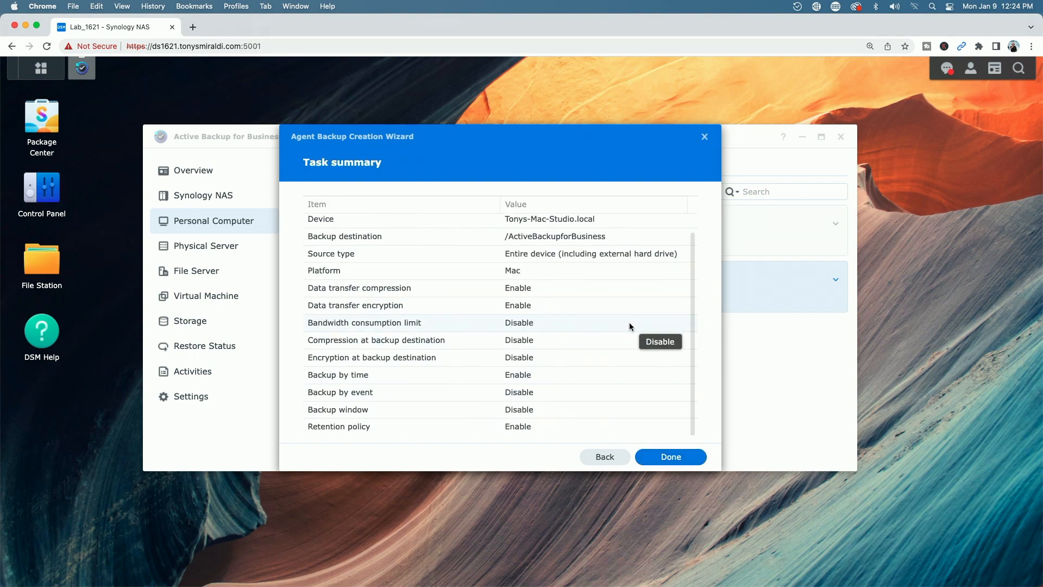
pyautogui.scroll(1, 630, 327)
pyautogui.scroll(-1, 629, 327)
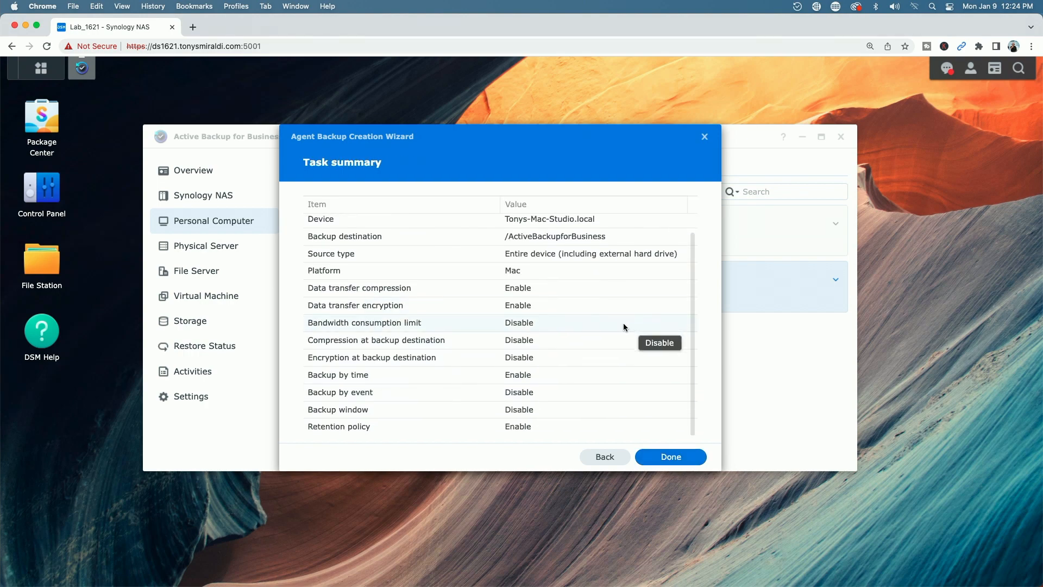
pyautogui.click(669, 458)
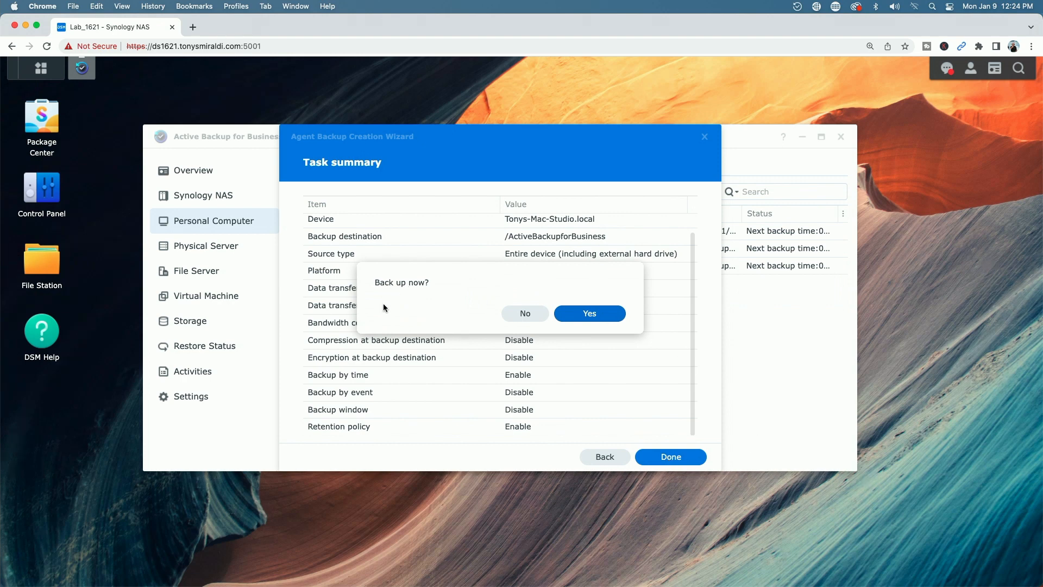
pyautogui.click(594, 315)
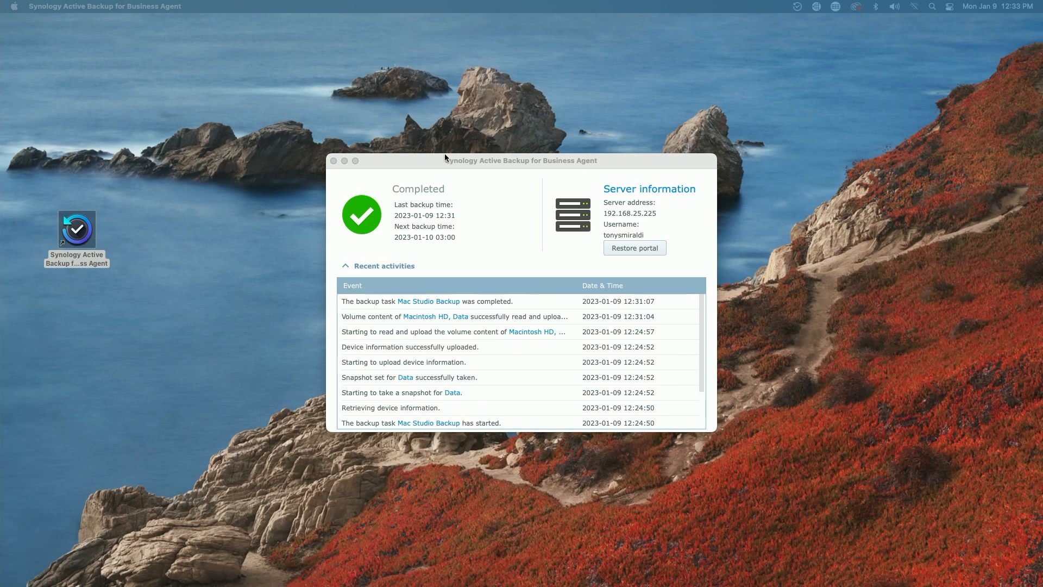
# - Bring up the Active Backup for Business Agent window to check the Completed status
pyautogui.click(468, 163)
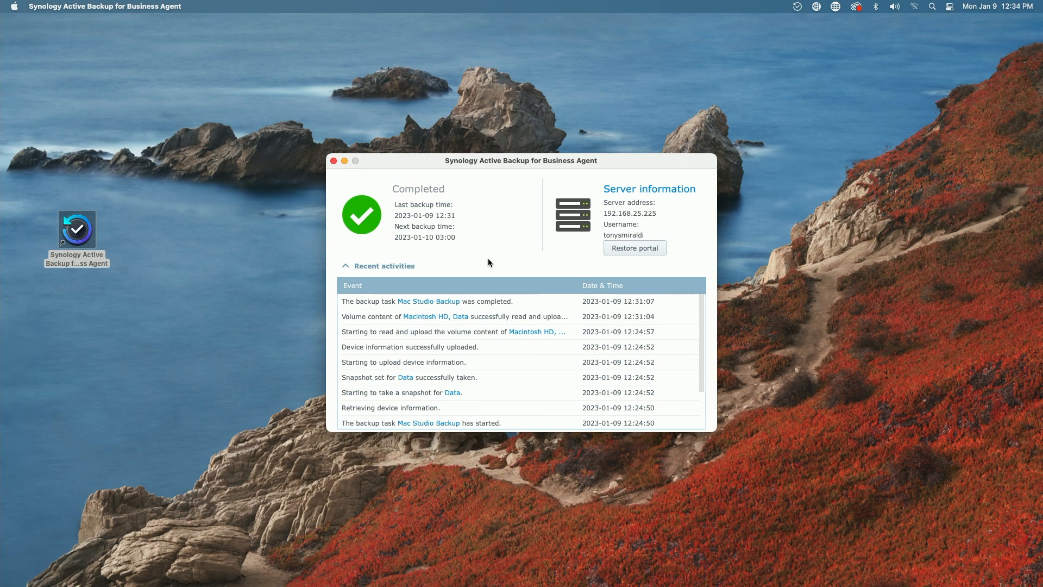
# - Open the restore portal and sign in with the user's username and password
pyautogui.click(634, 249)
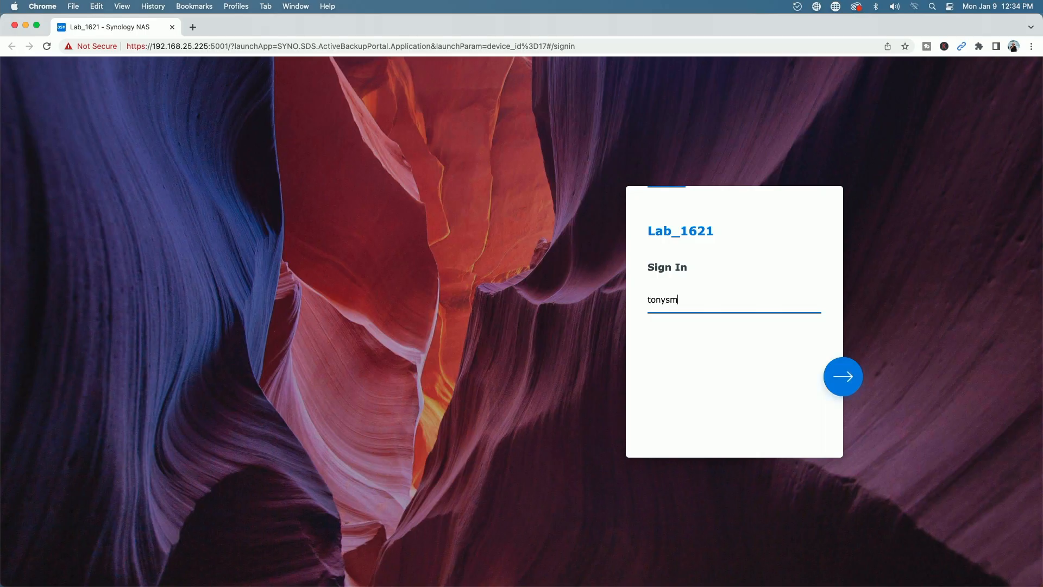
pyautogui.press('Return')
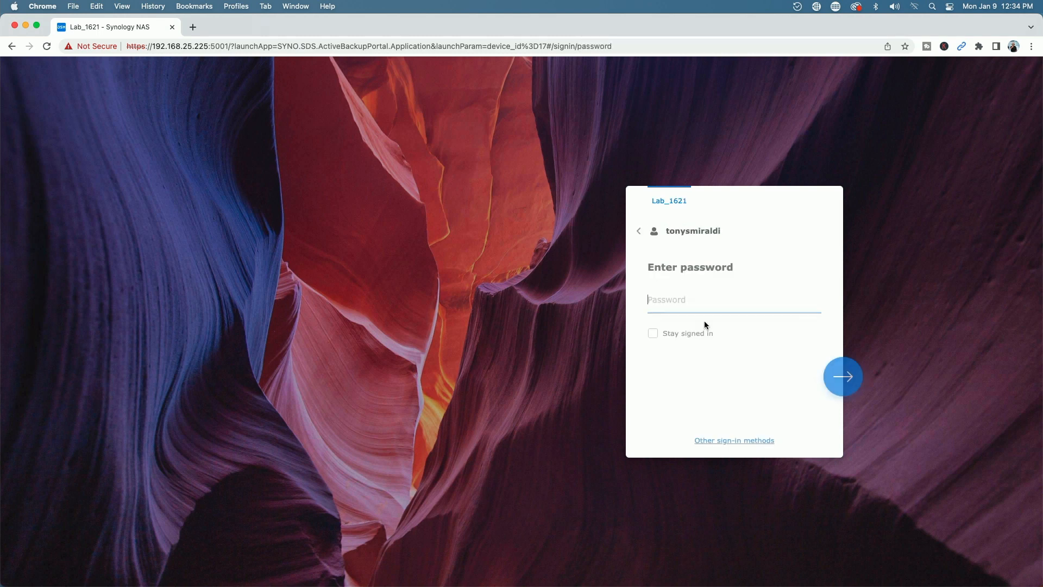
pyautogui.write('••••••')
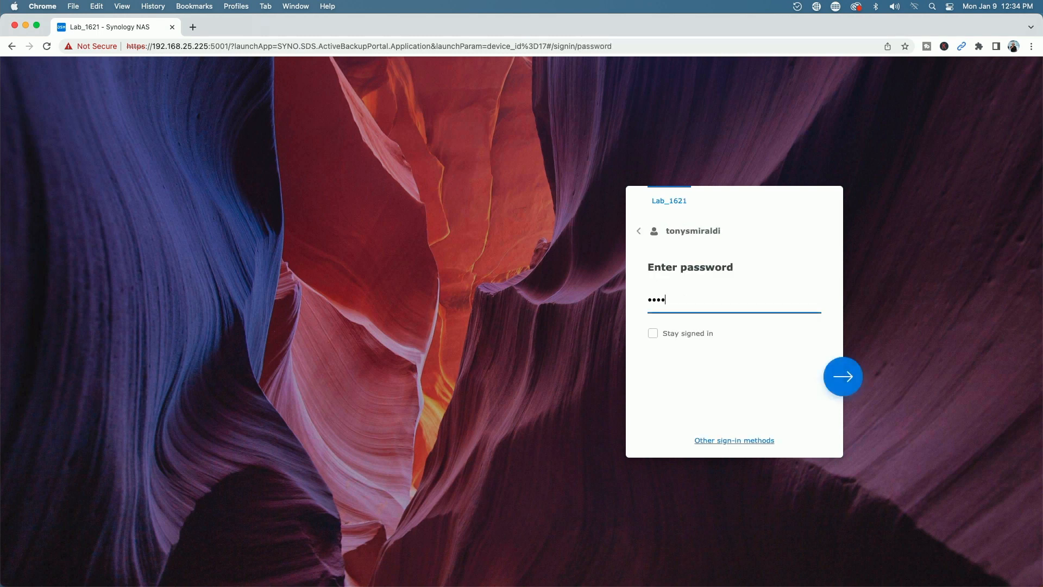
pyautogui.write('•••••••')
pyautogui.press('Return')
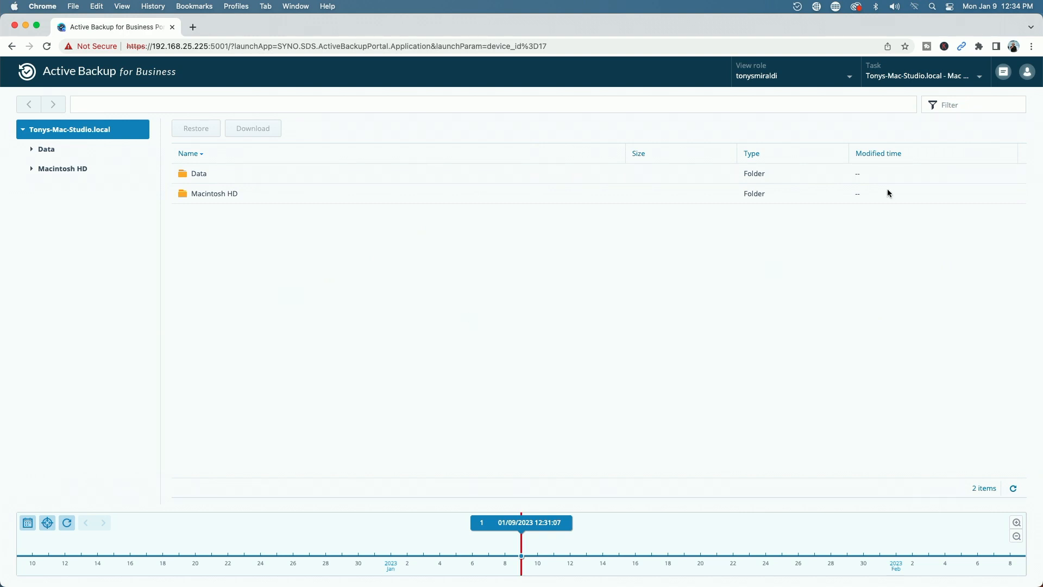
# - Browse the Mac Studio backup through Data > Users > home folder > Desktop and select the House folder
pyautogui.click(980, 77)
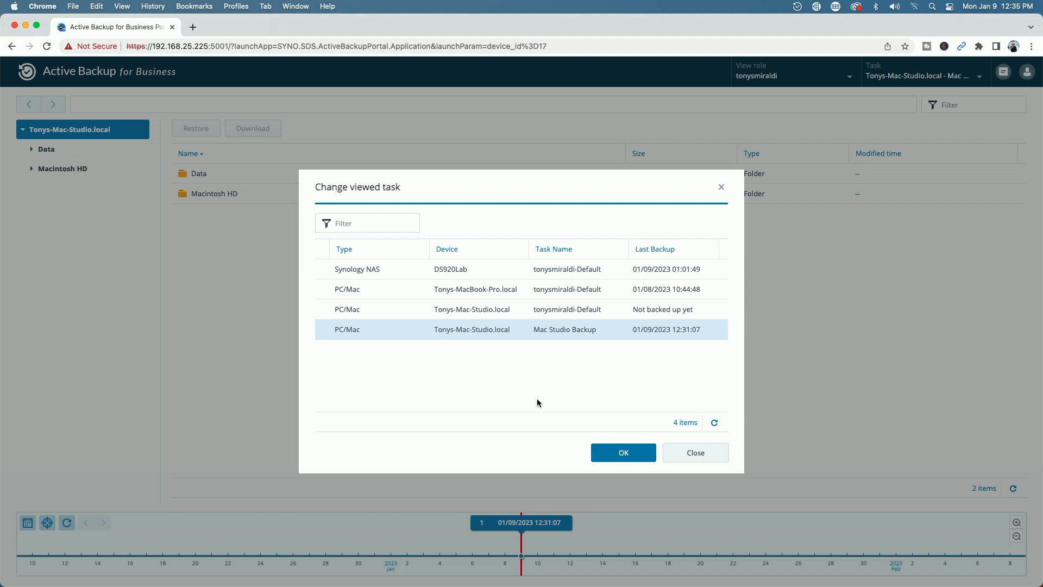
pyautogui.click(700, 456)
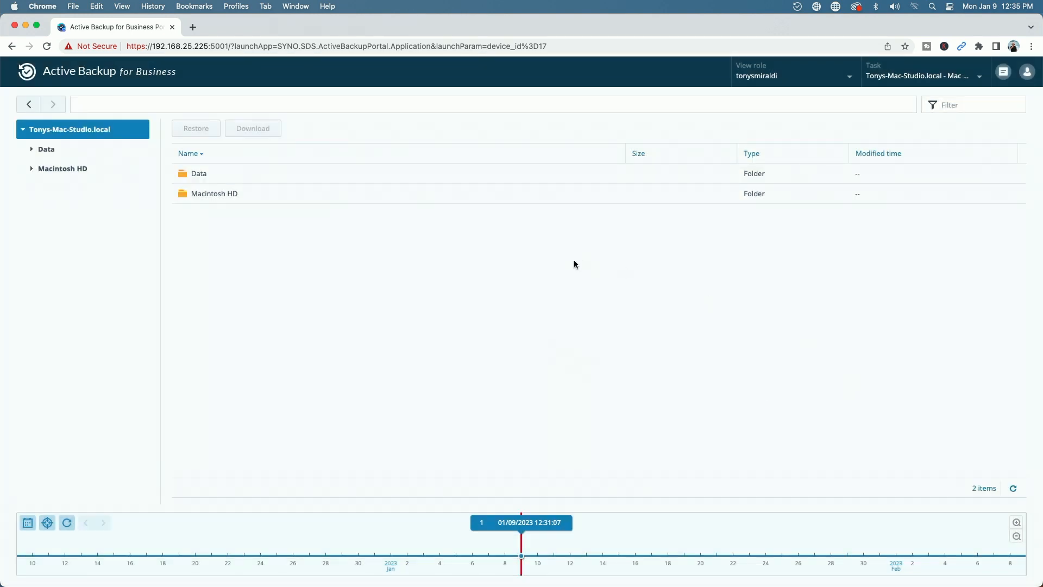
pyautogui.doubleClick(183, 174)
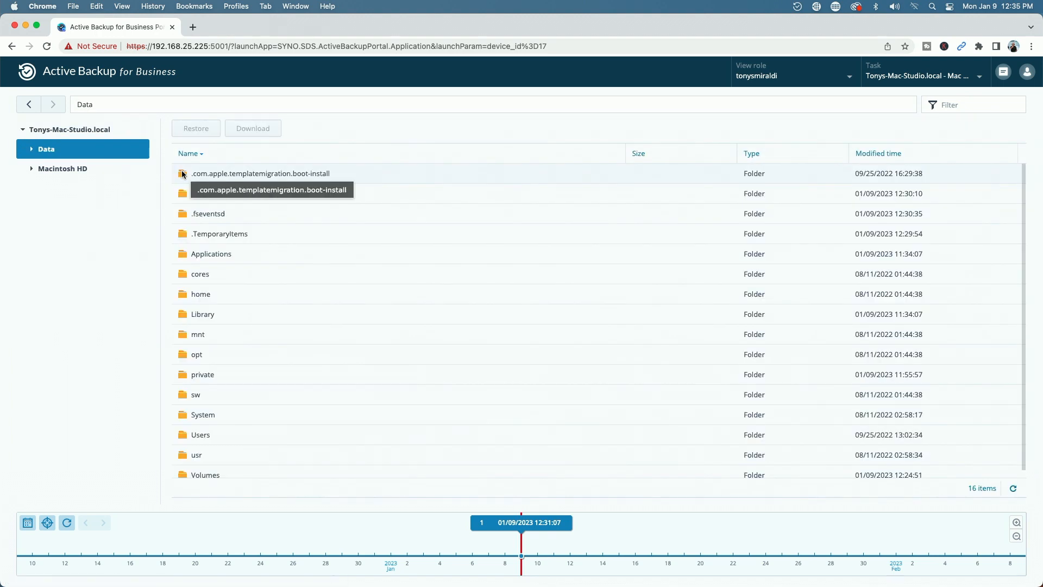
pyautogui.doubleClick(185, 434)
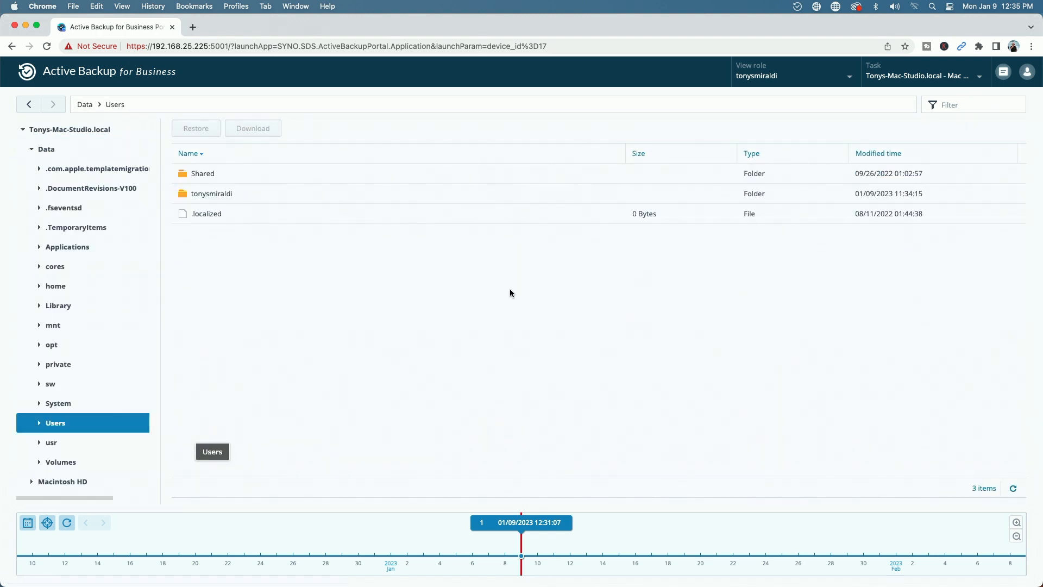
pyautogui.doubleClick(183, 194)
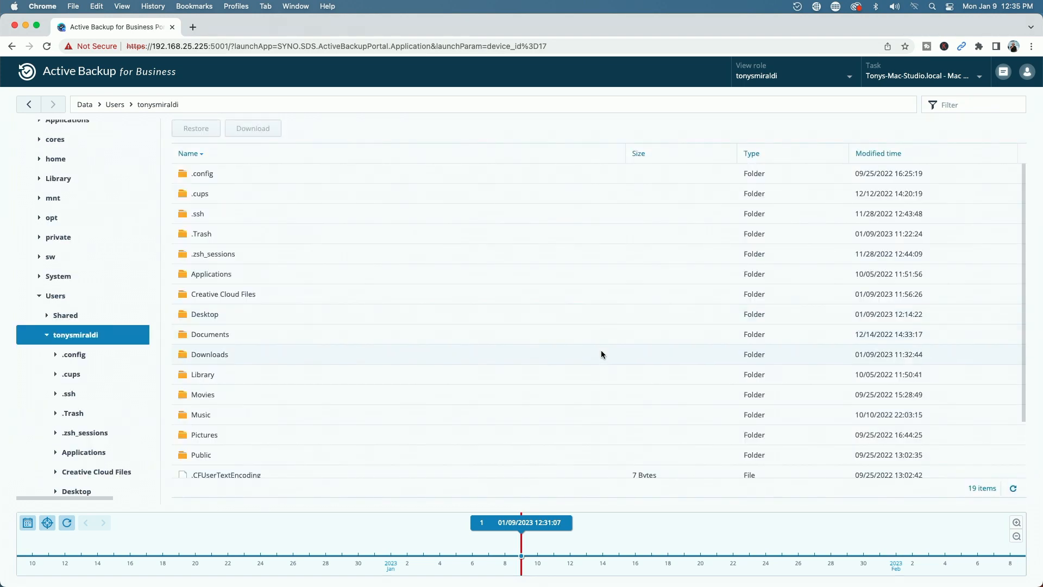
pyautogui.doubleClick(194, 314)
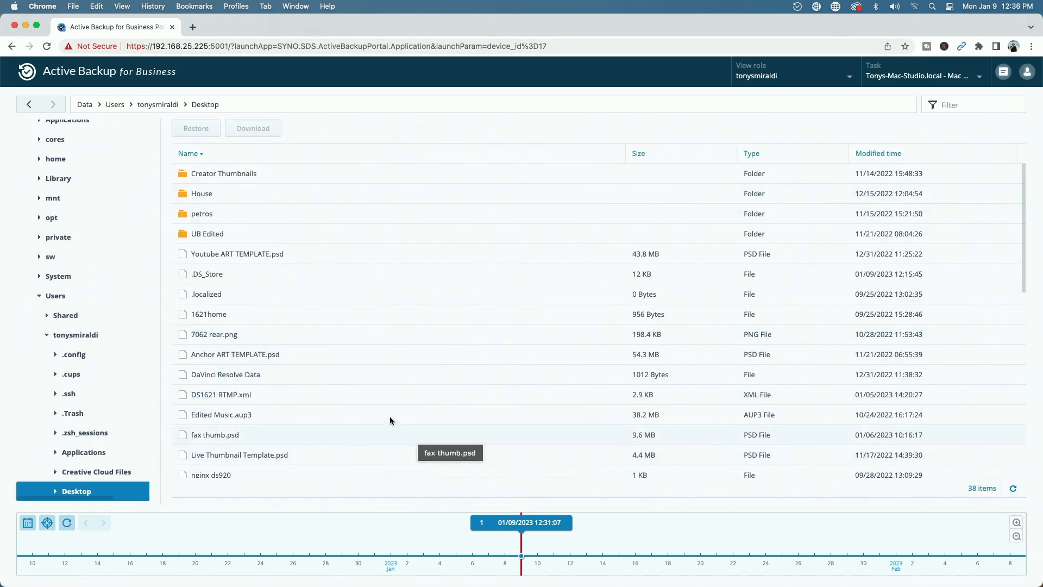
pyautogui.scroll(-10, 387, 413)
pyautogui.scroll(10, 387, 417)
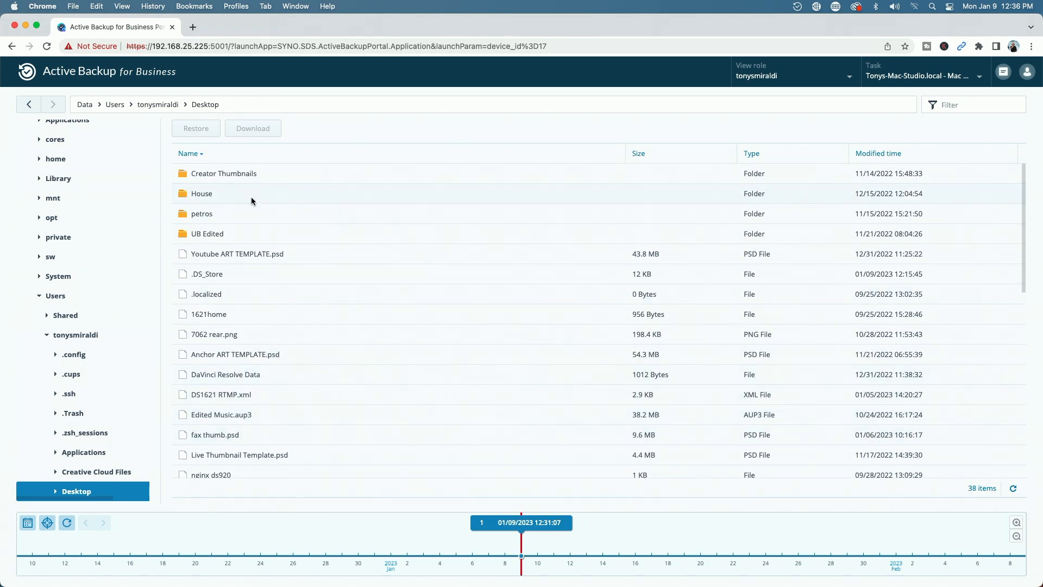
pyautogui.click(183, 196)
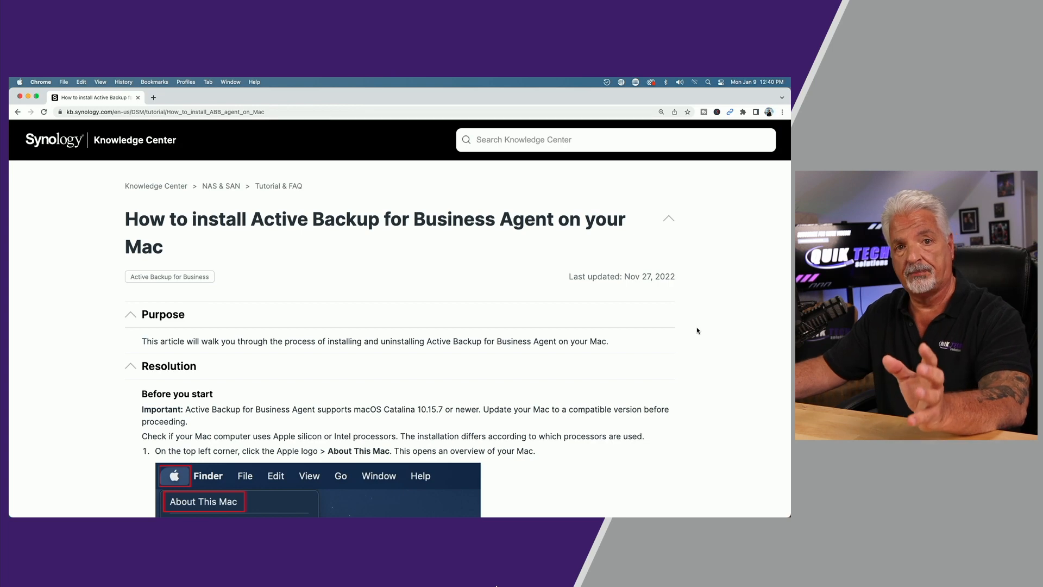
pyautogui.scroll(-10, 697, 330)
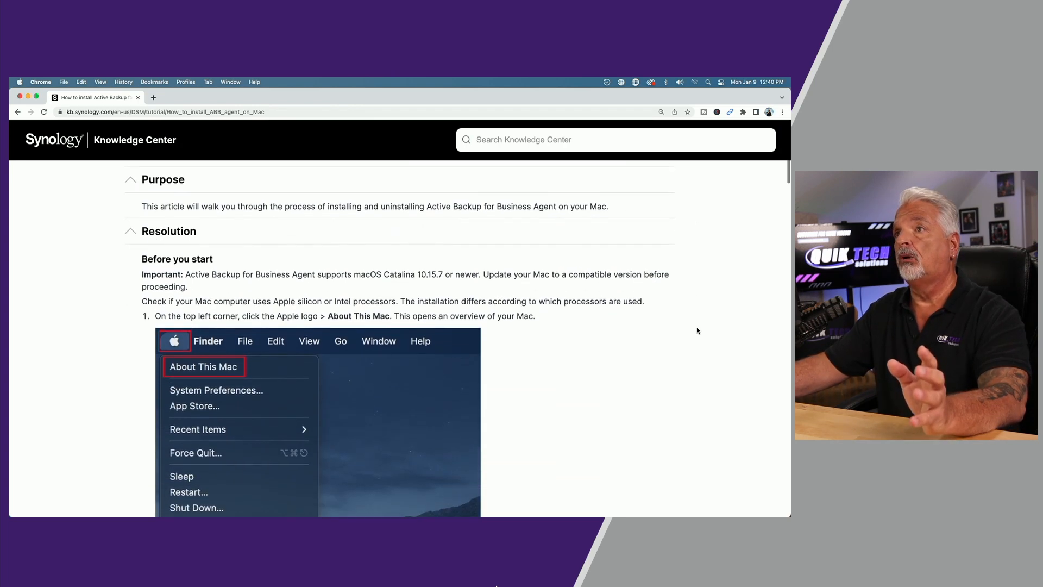
pyautogui.scroll(-12, 697, 330)
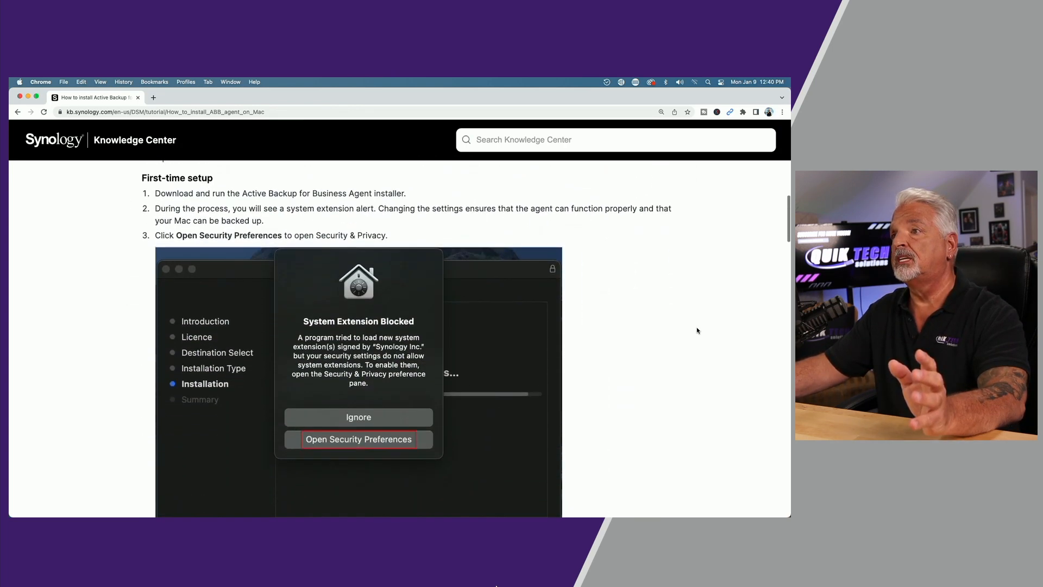
pyautogui.scroll(-15, 697, 330)
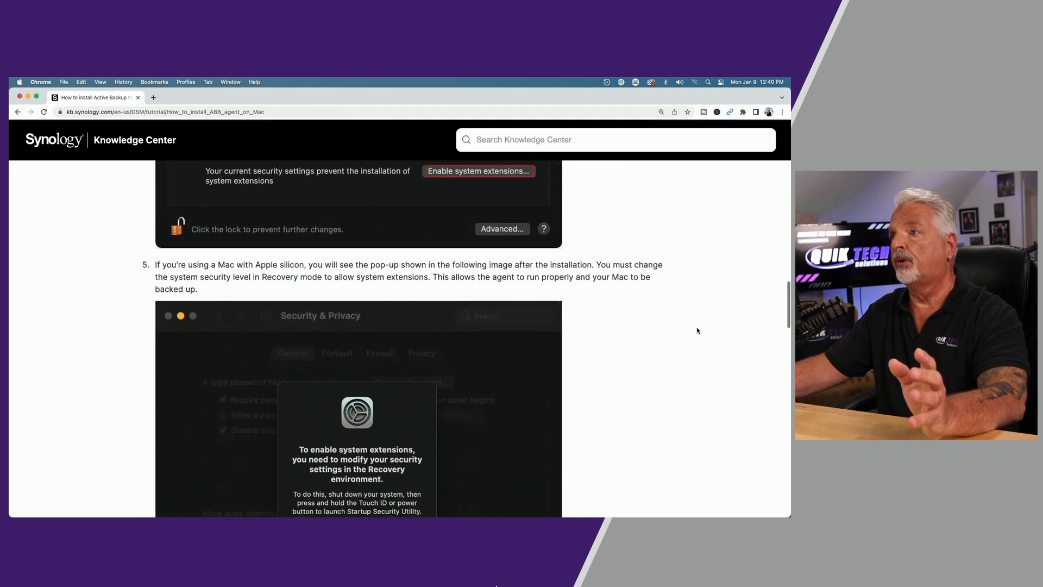
pyautogui.scroll(-6, 697, 330)
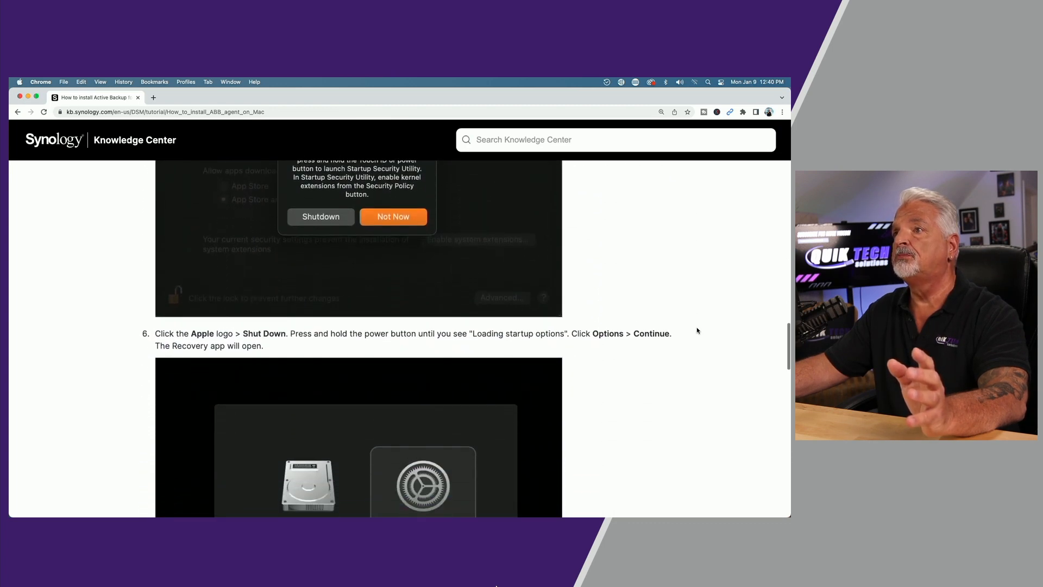
pyautogui.scroll(5, 696, 330)
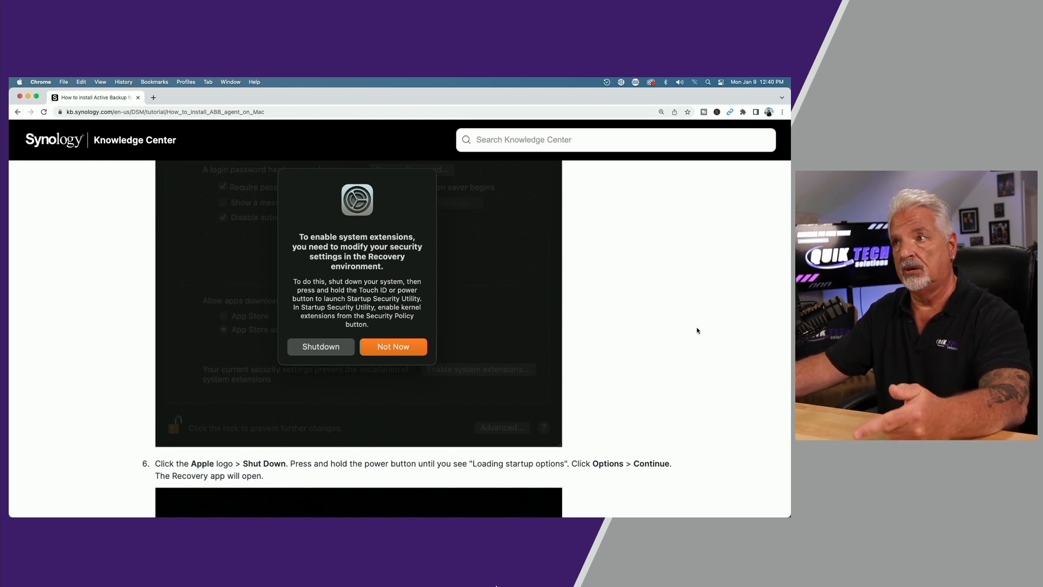
pyautogui.scroll(-5, 697, 330)
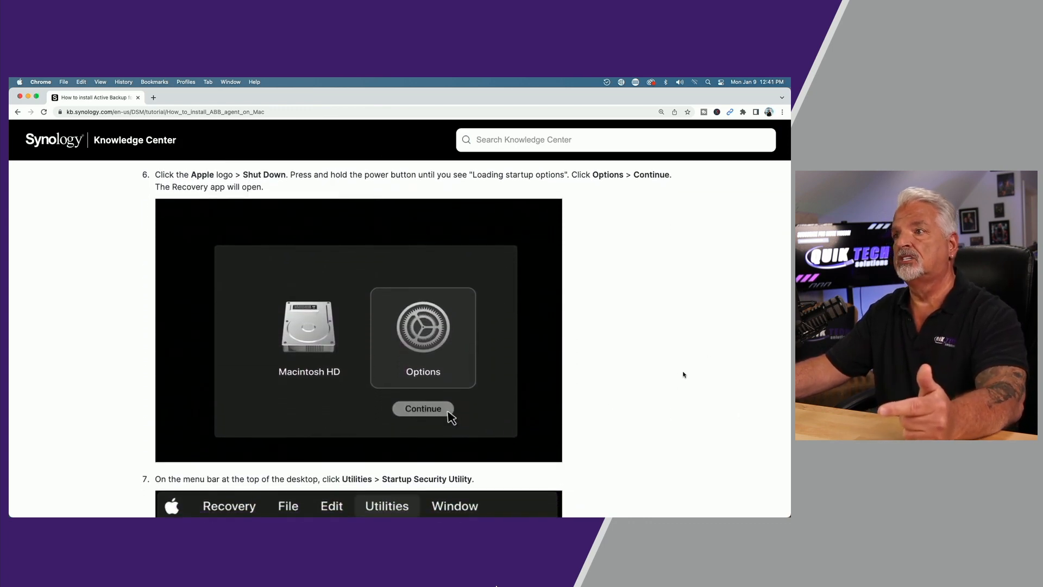
pyautogui.scroll(-4, 683, 374)
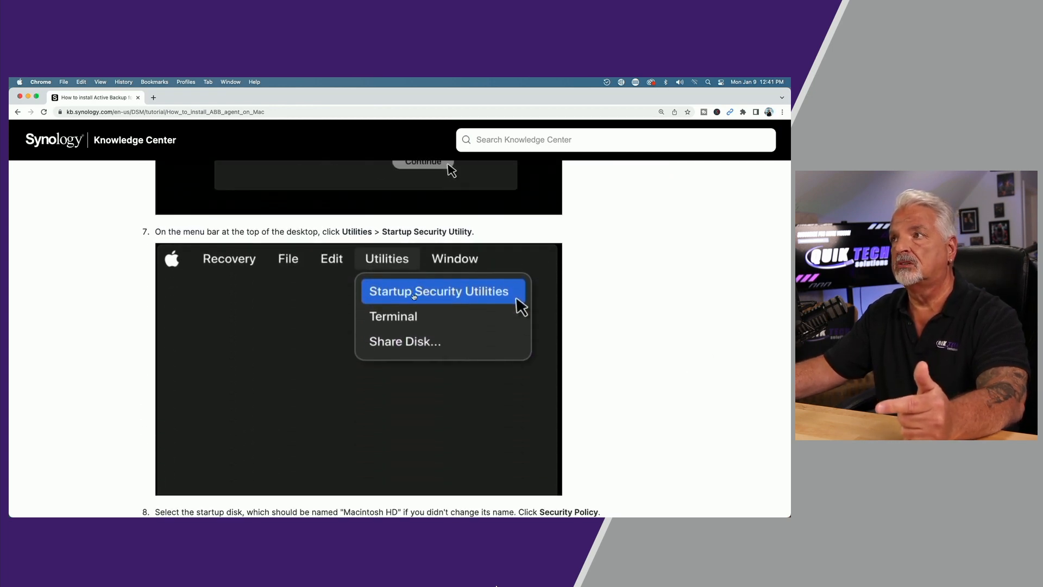
pyautogui.scroll(-5, 622, 301)
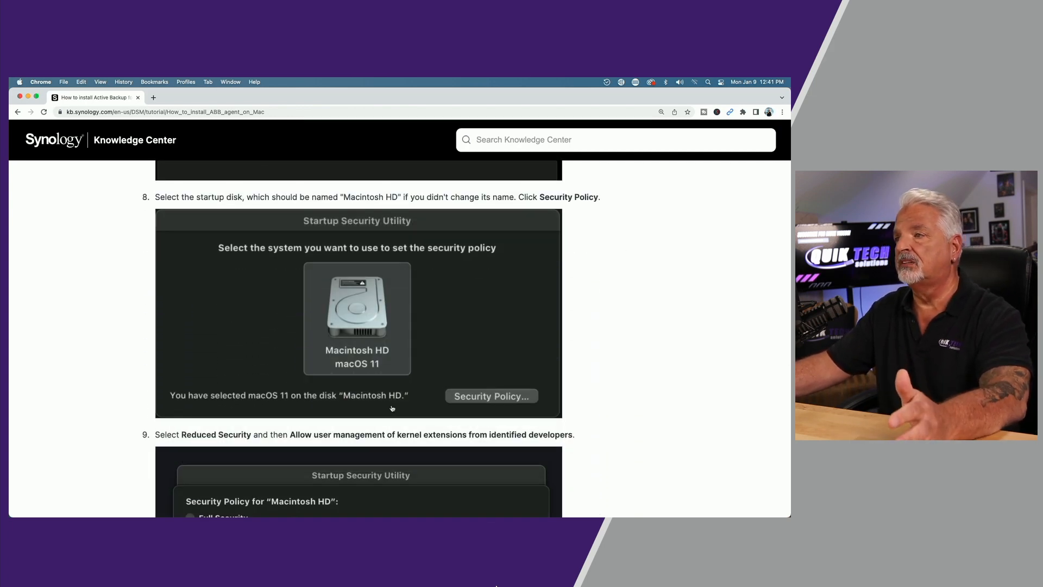
pyautogui.scroll(-3, 598, 398)
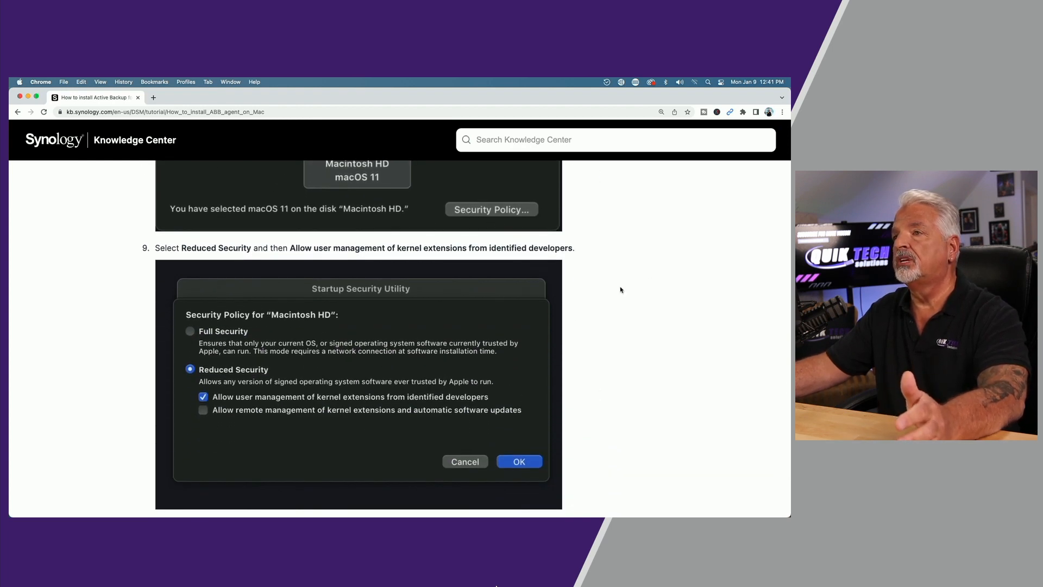
pyautogui.scroll(-2, 644, 325)
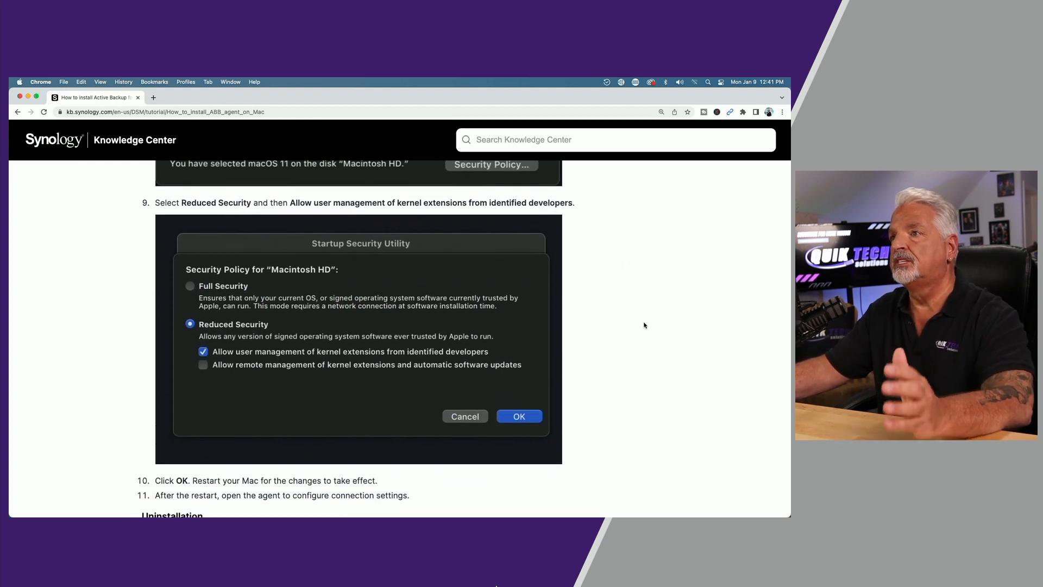